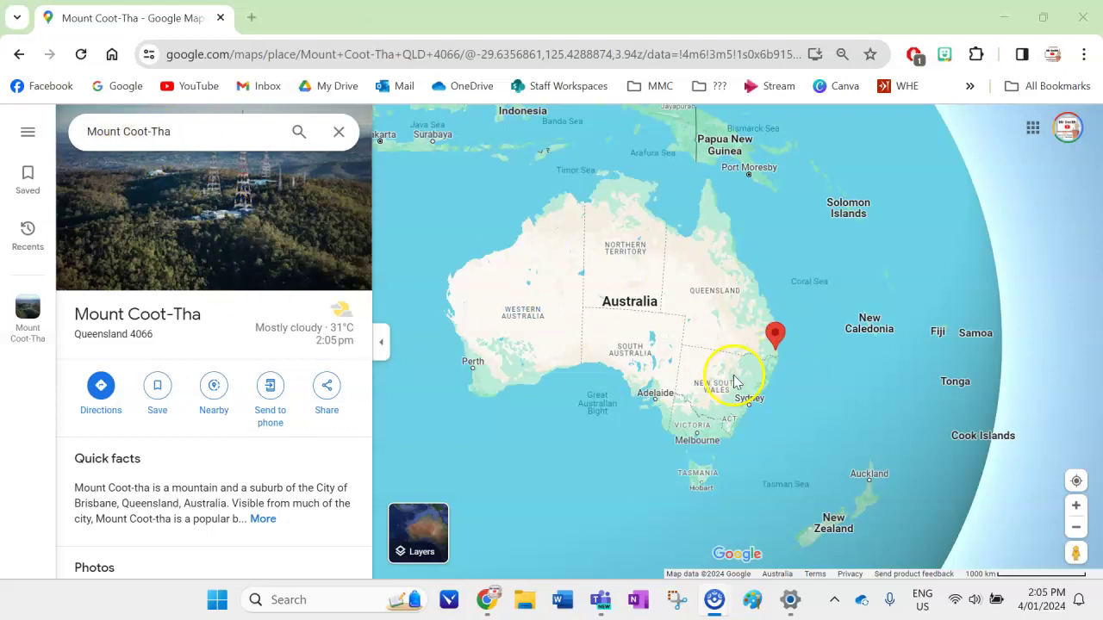
- Pan and zoom the map in on Brisbane
drag(734, 382, 591, 352)
scroll(696, 322, up, 5)
scroll(485, 322, up, 2)
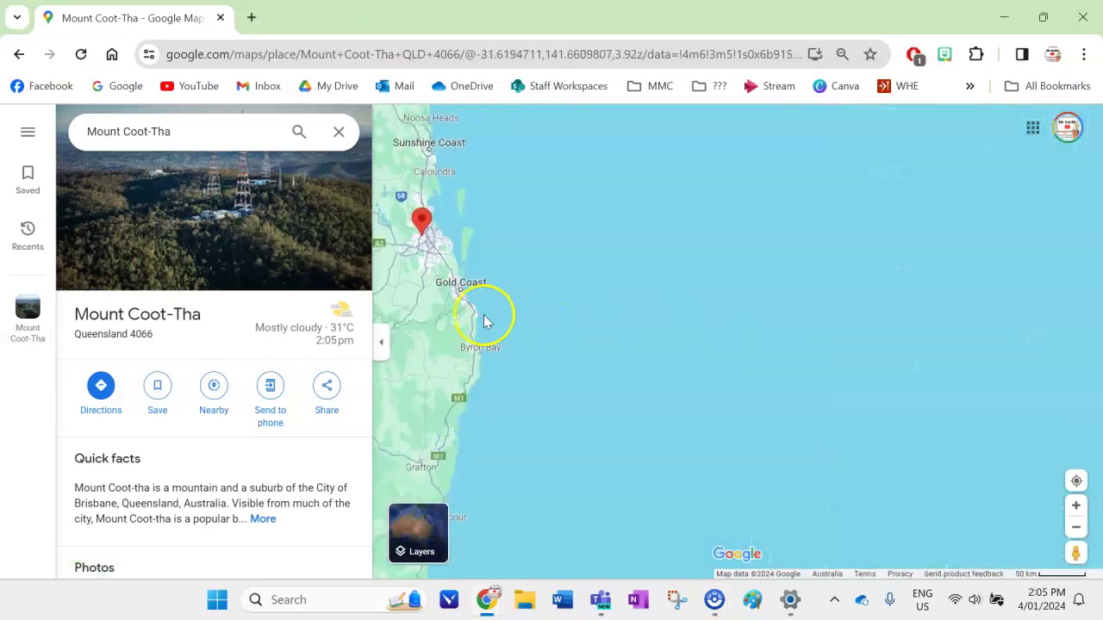
drag(485, 322, 605, 406)
scroll(505, 303, up, 2)
scroll(615, 374, up, 2)
scroll(645, 428, up, 1)
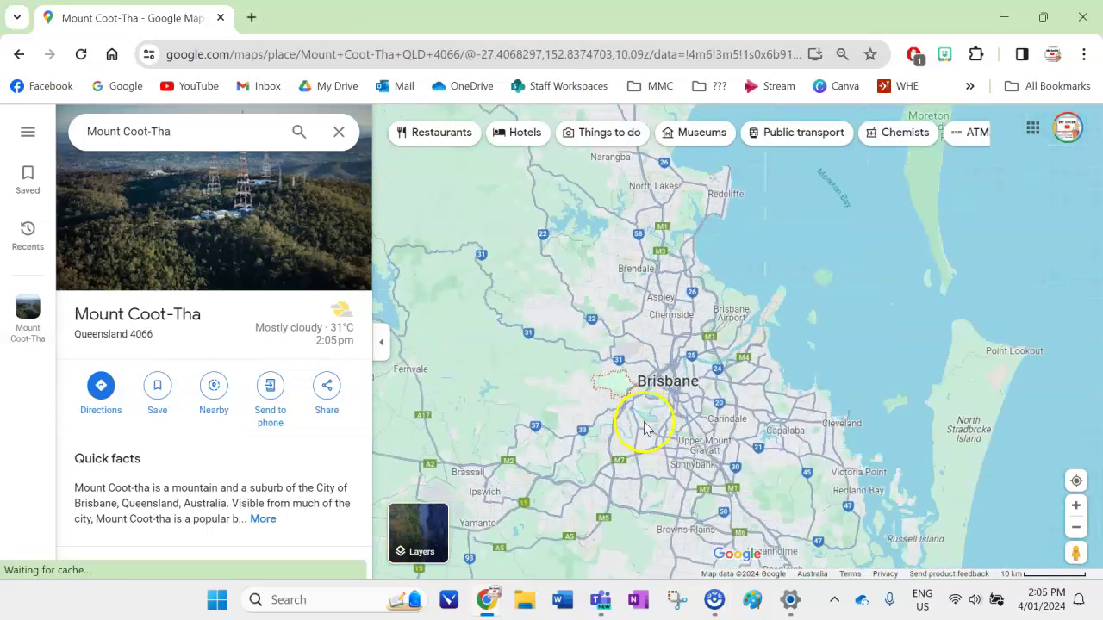
scroll(644, 429, up, 5)
- Centre on Mount Coot-tha and drop the Pegman on Simpson Falls Picnic Area
mouse_move(613, 364)
mouse_down()
mouse_move(632, 328)
mouse_move(684, 428)
mouse_up()
drag(646, 350, 716, 338)
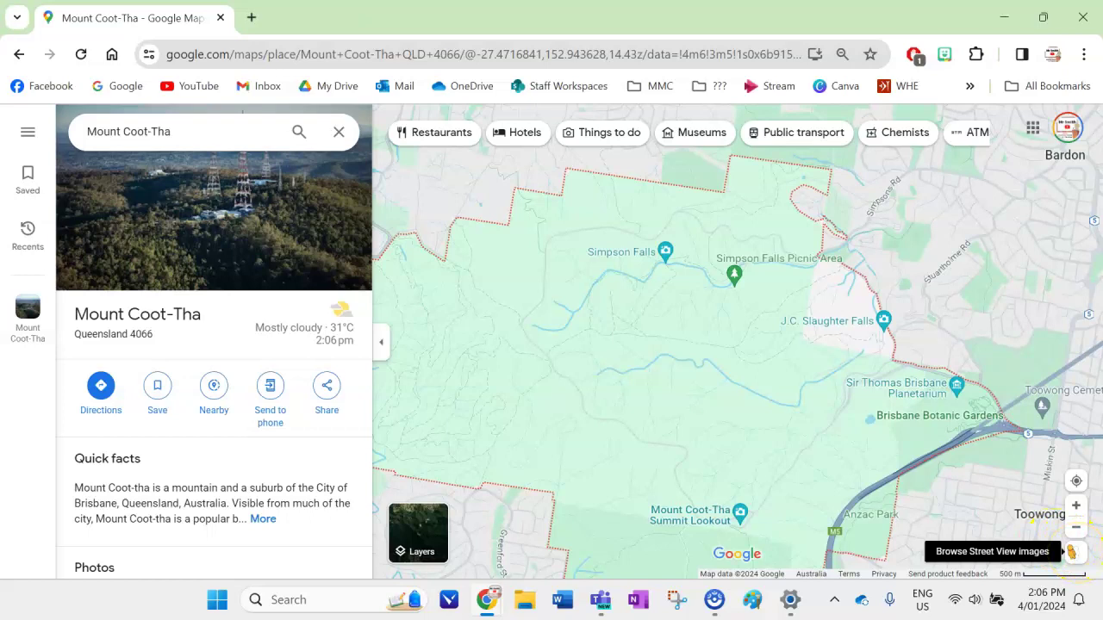
drag(1072, 552, 735, 222)
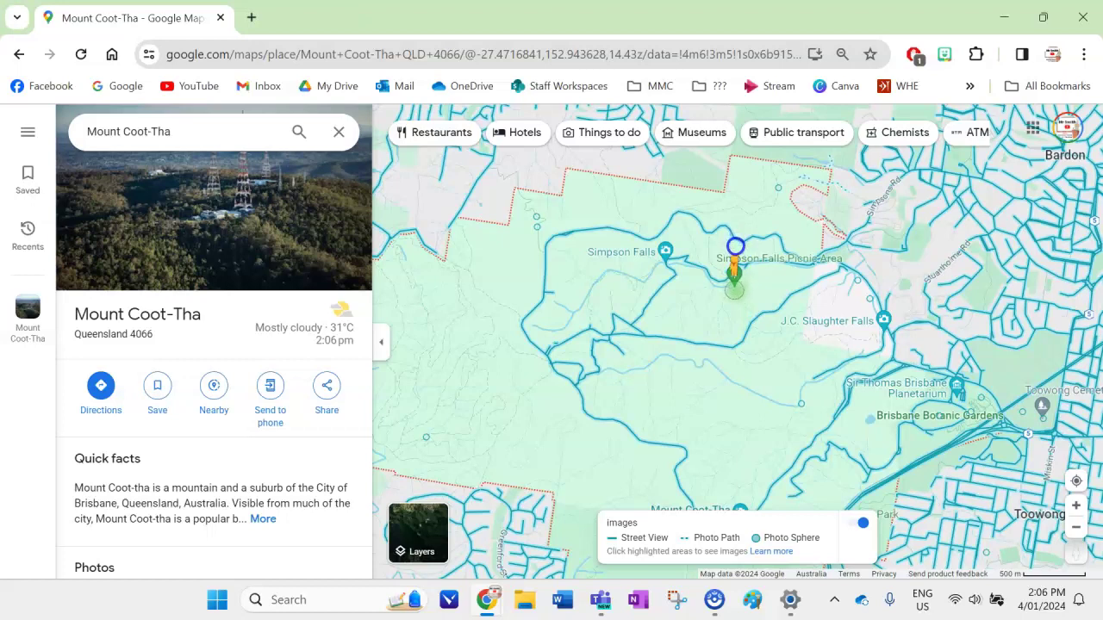
drag(733, 258, 733, 262)
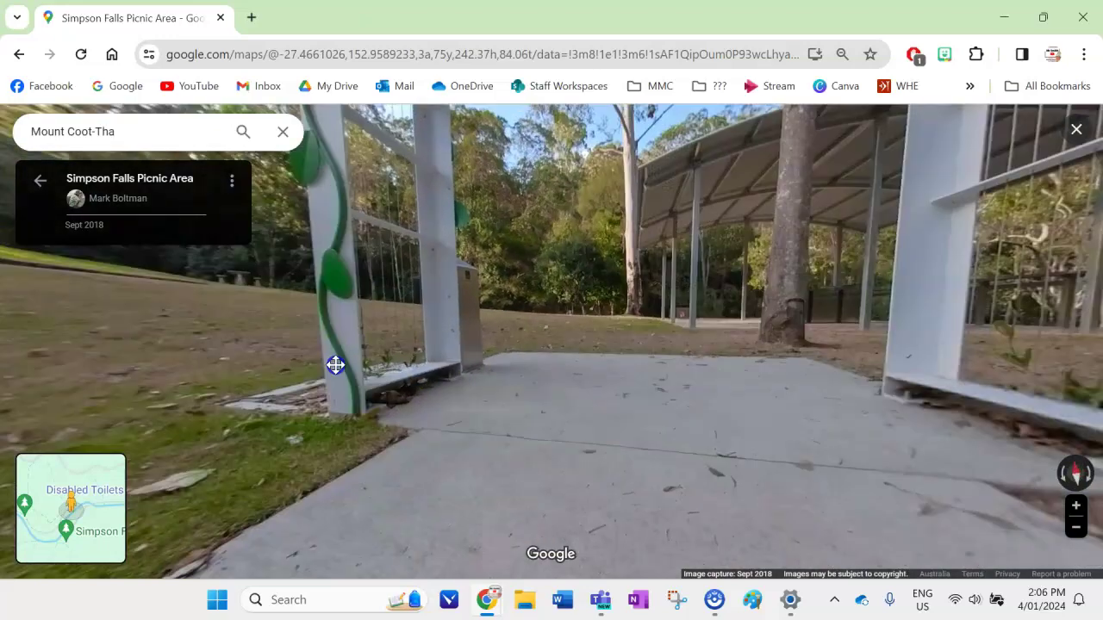
- Switch to the newer panorama and start walking down the park path past the tents
click(428, 305)
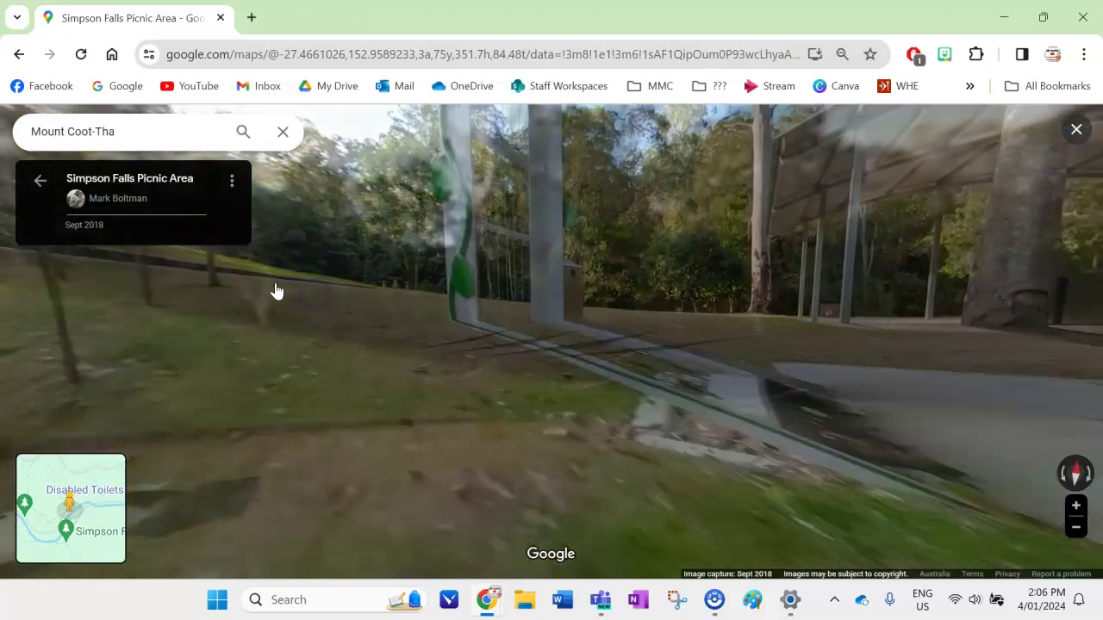
mouse_move(332, 372)
mouse_down()
mouse_move(521, 362)
mouse_move(669, 431)
mouse_up()
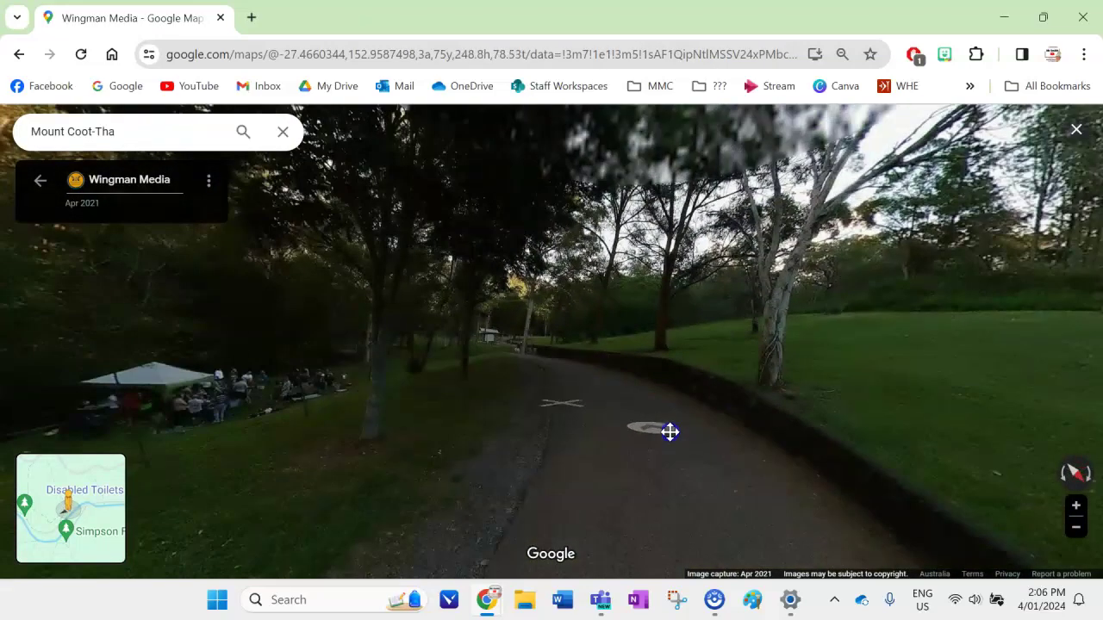
drag(595, 393, 674, 394)
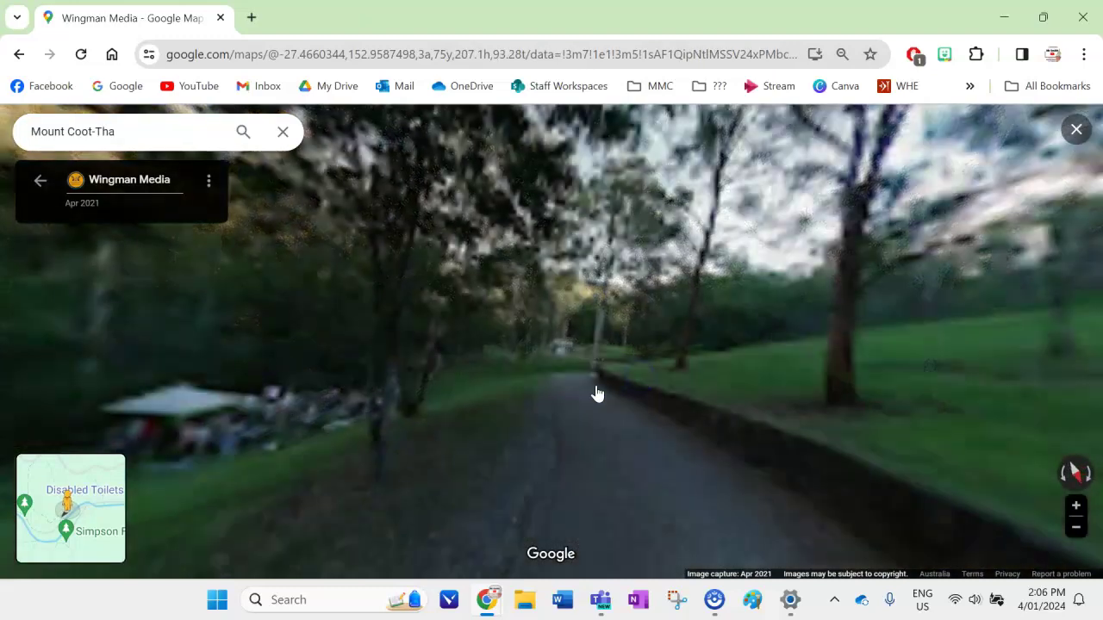
click(581, 380)
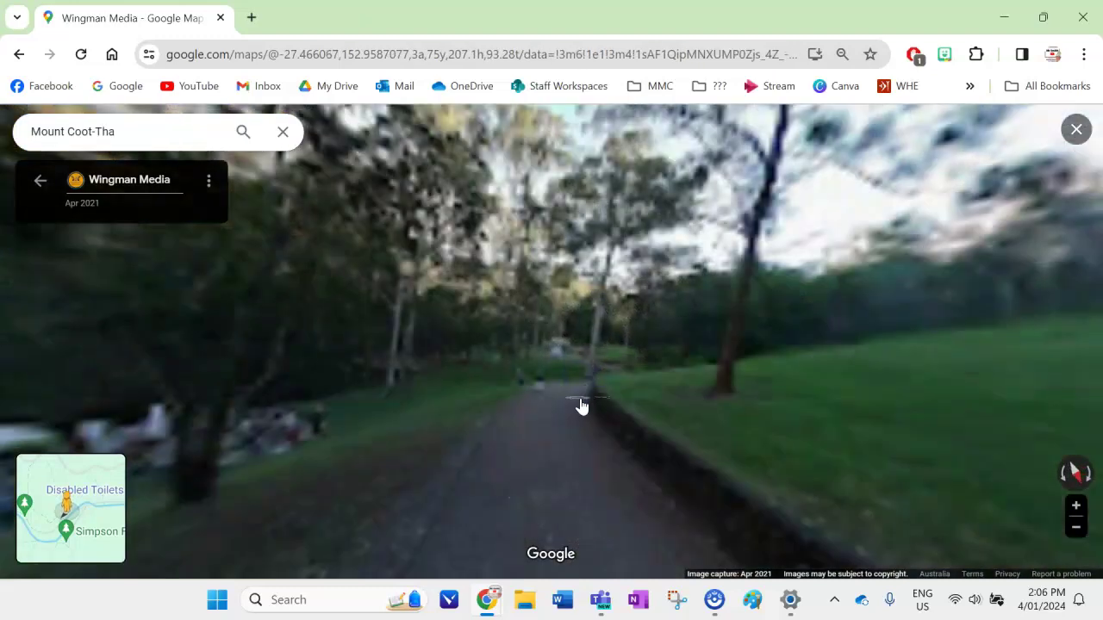
click(580, 399)
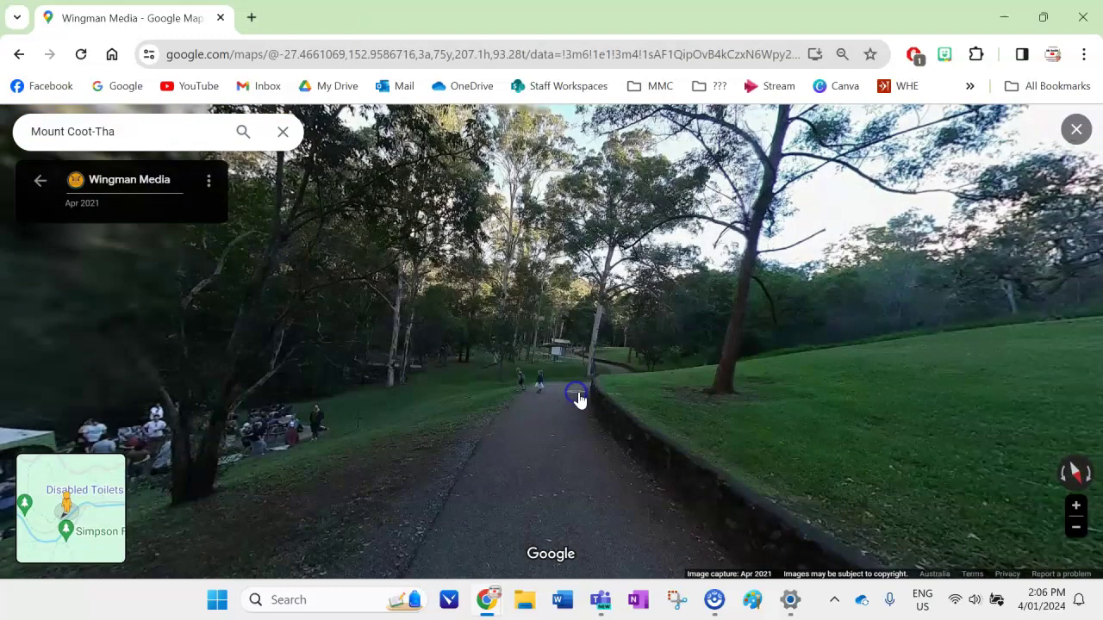
click(606, 400)
click(608, 341)
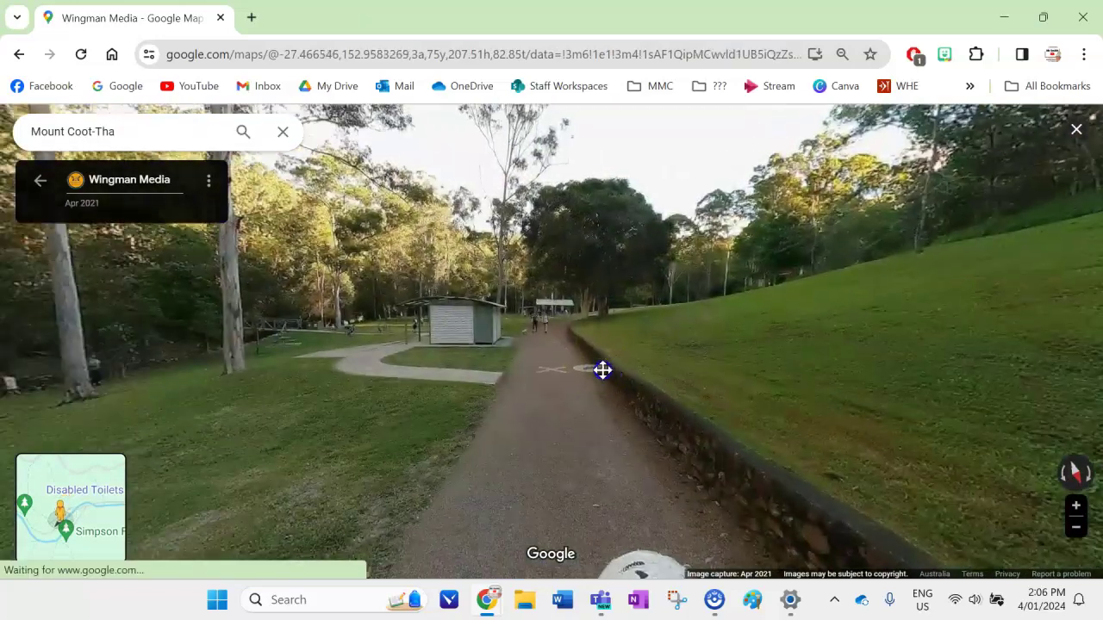
- Continue along the path toward the picnic shelters and into the grassy area
click(562, 329)
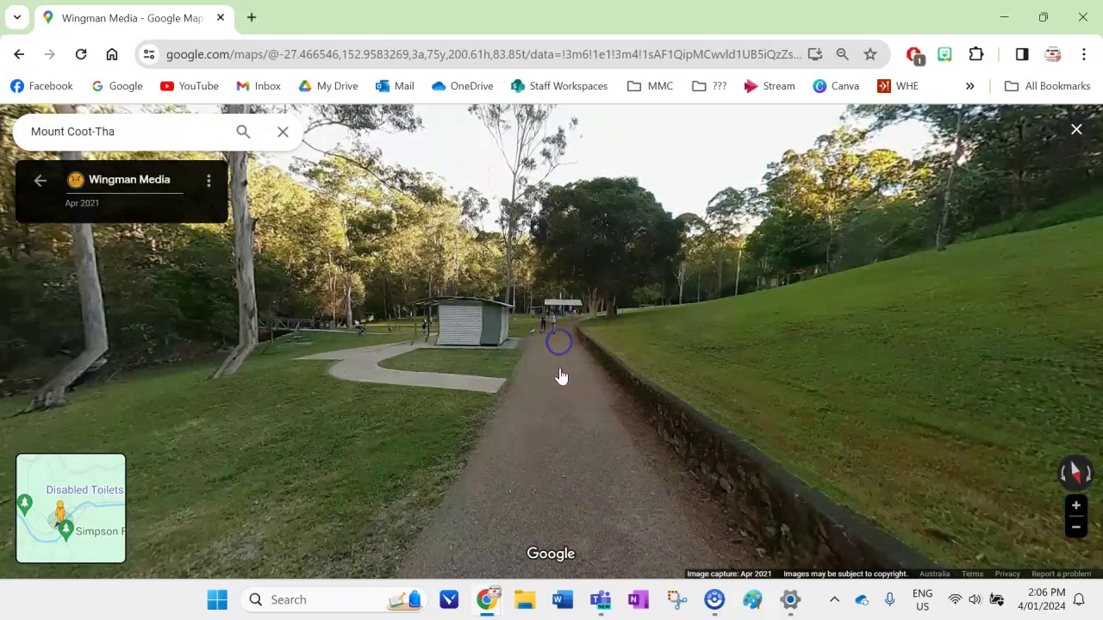
click(546, 419)
click(603, 376)
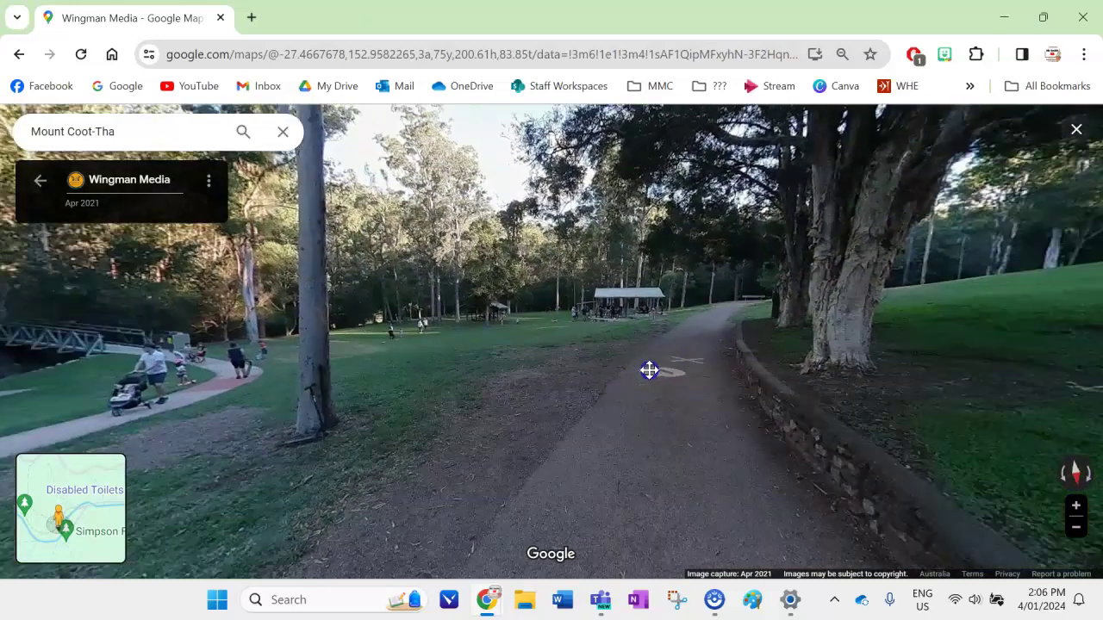
click(637, 379)
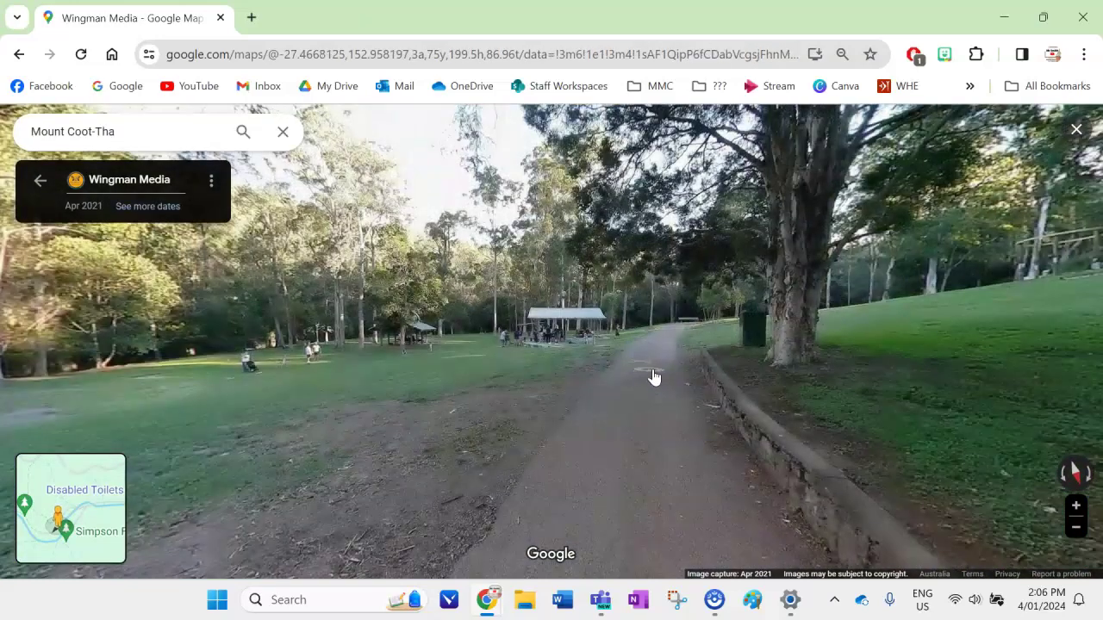
click(652, 376)
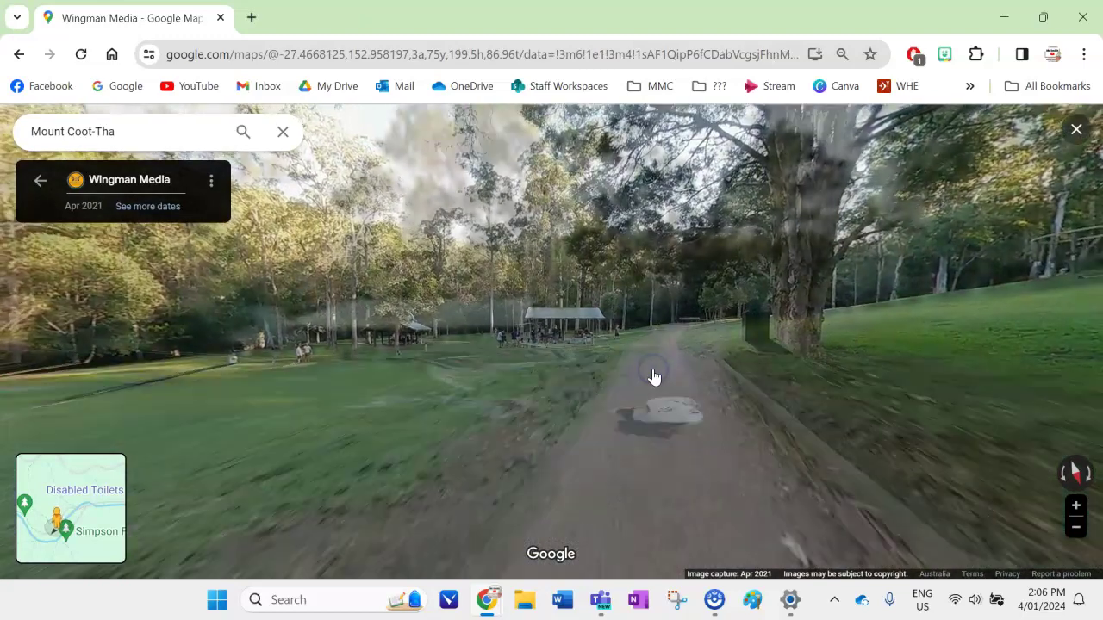
click(713, 376)
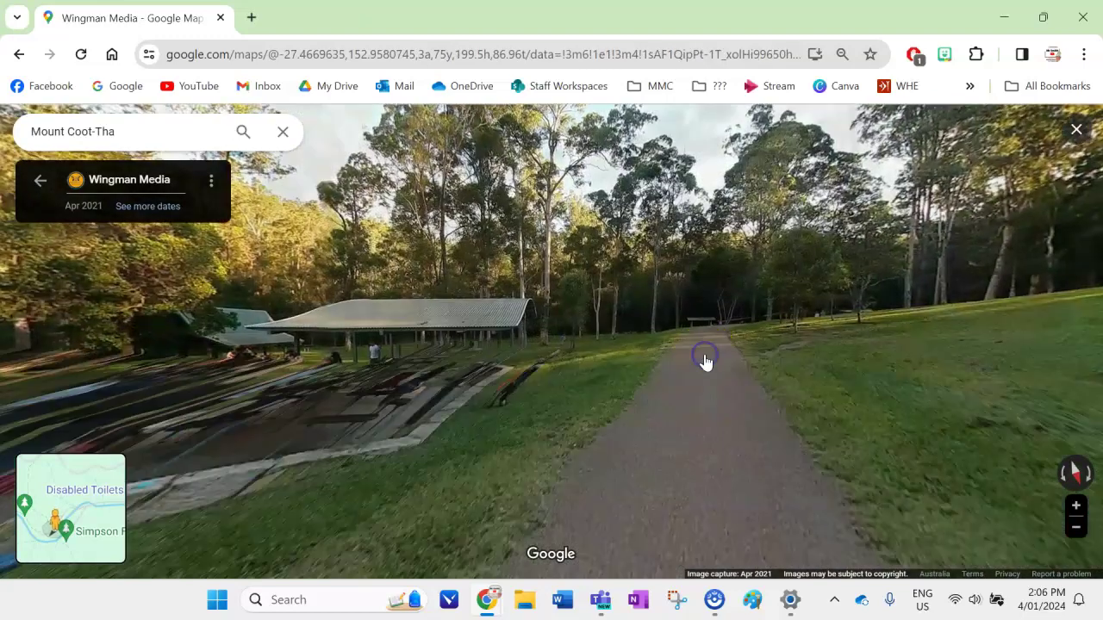
click(610, 415)
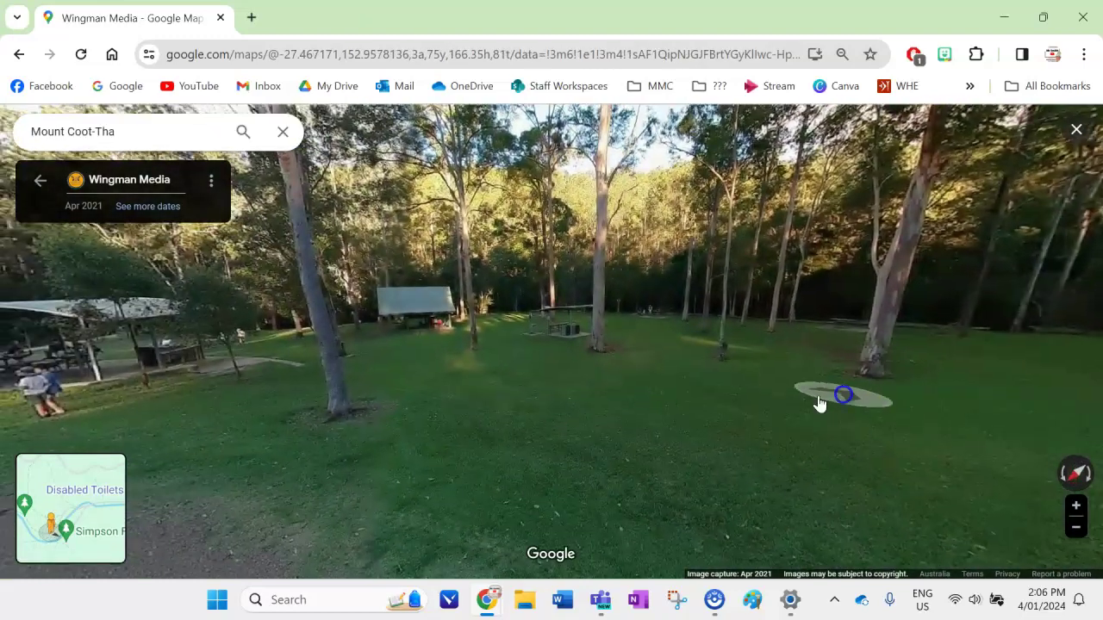
- Turn to face the picnic shelters and step onto the grass with the pavilion on the left
drag(845, 382, 773, 412)
click(399, 416)
click(352, 485)
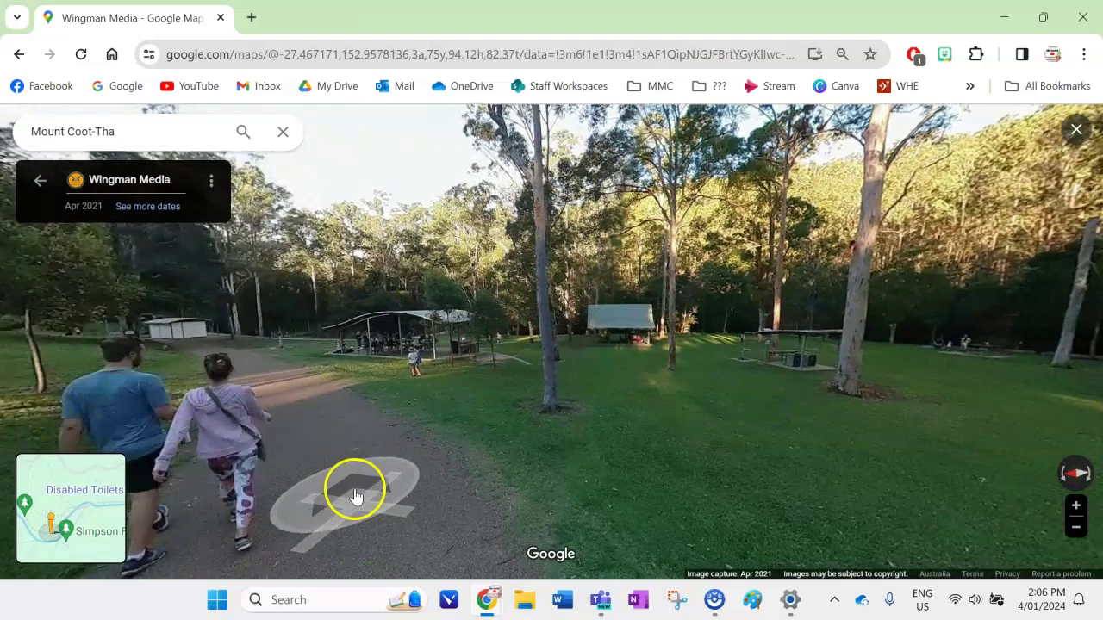
drag(446, 438, 434, 429)
click(394, 492)
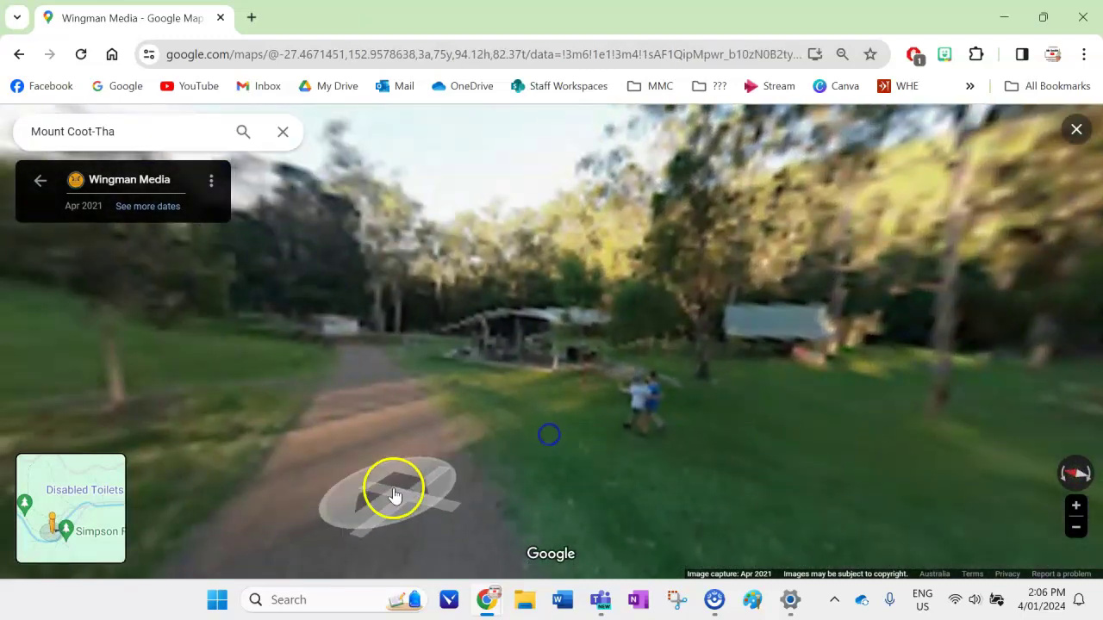
mouse_move(879, 376)
mouse_down()
mouse_move(827, 388)
mouse_move(766, 338)
mouse_up()
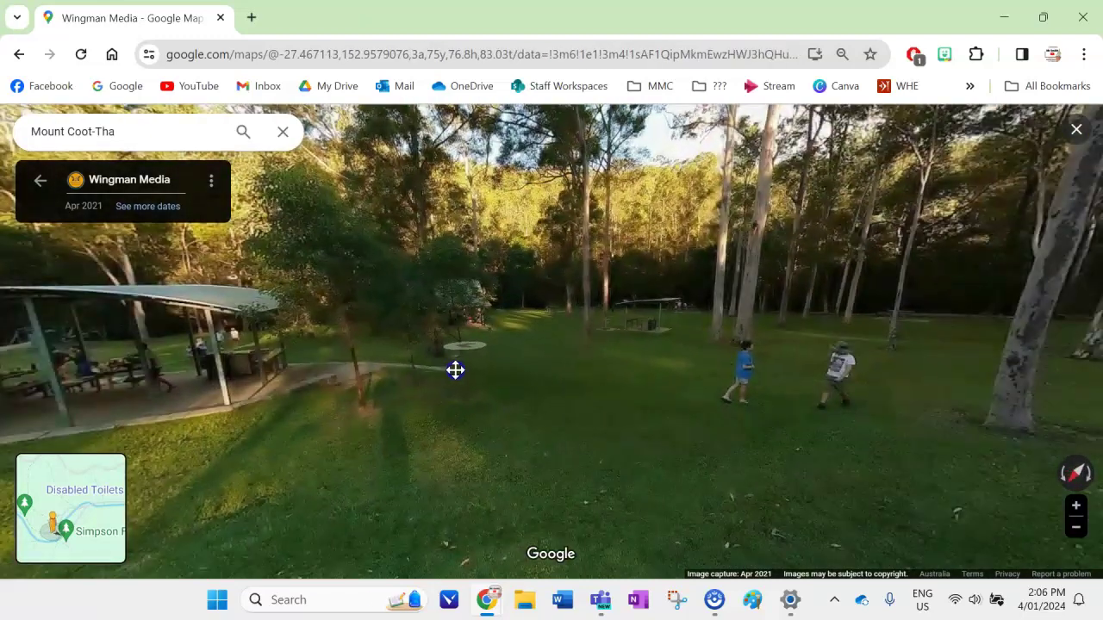
click(321, 470)
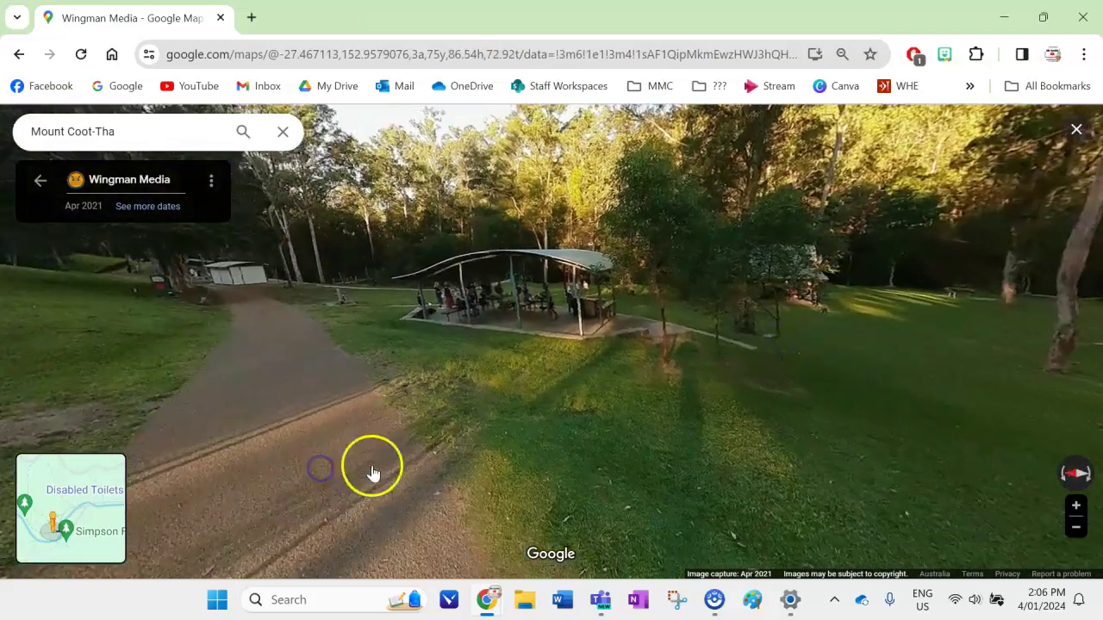
drag(680, 418, 388, 436)
- Advance across the lawn until standing close to the picnic pavilion
click(595, 403)
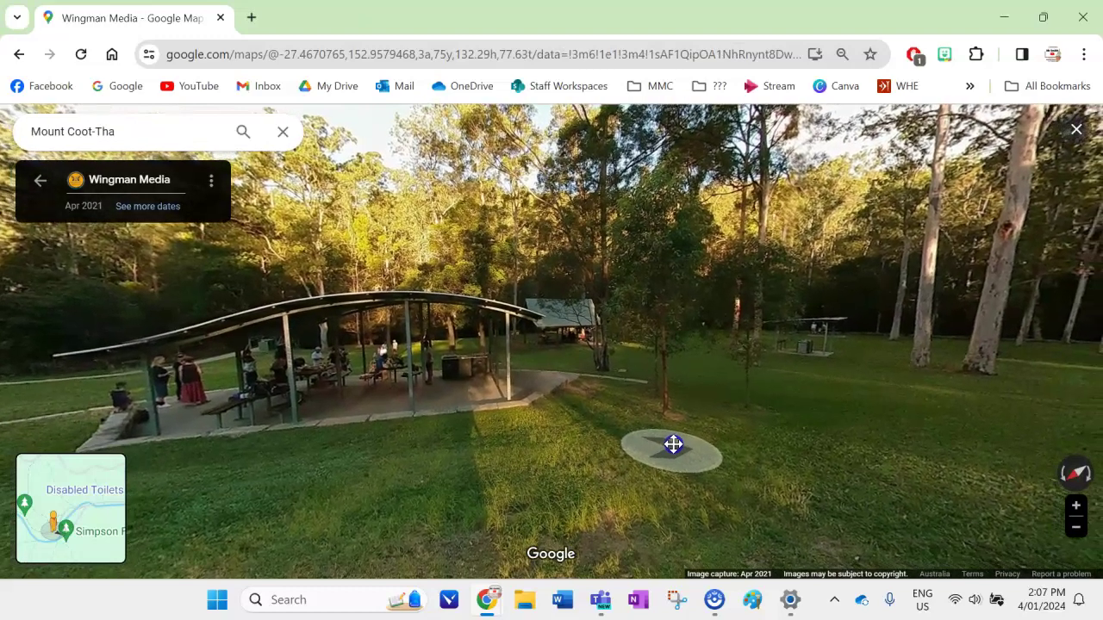
click(672, 445)
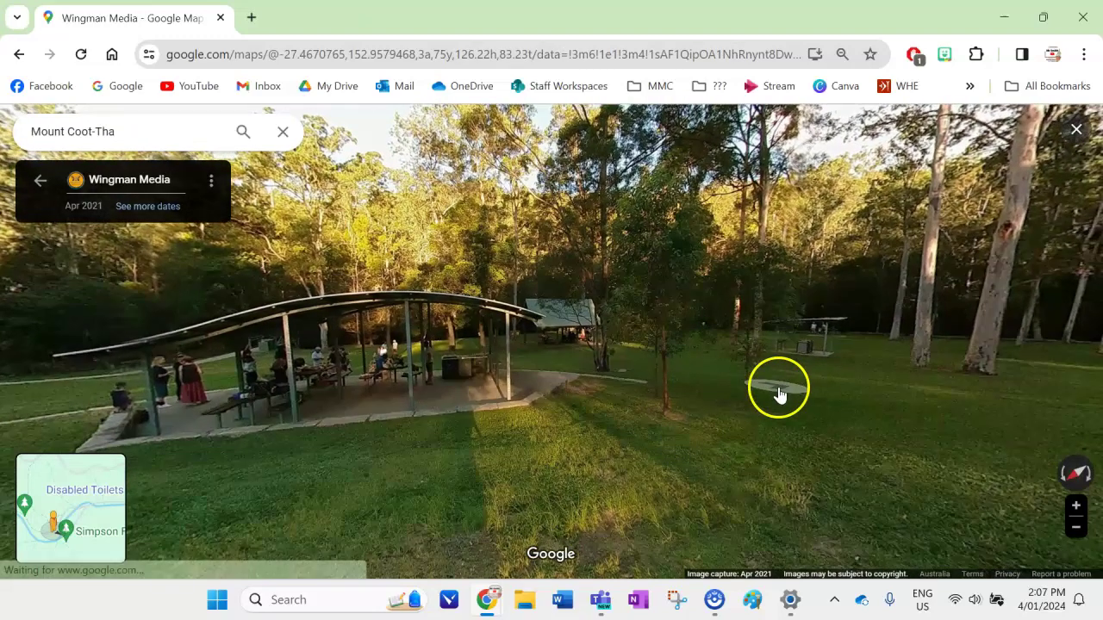
click(827, 414)
click(815, 355)
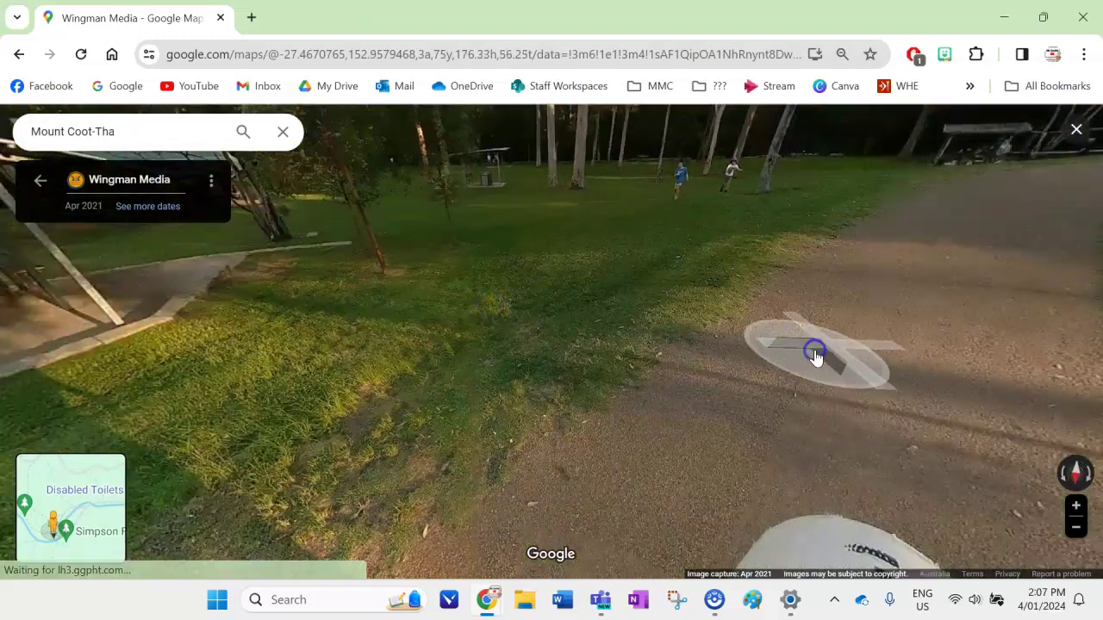
click(556, 333)
click(696, 414)
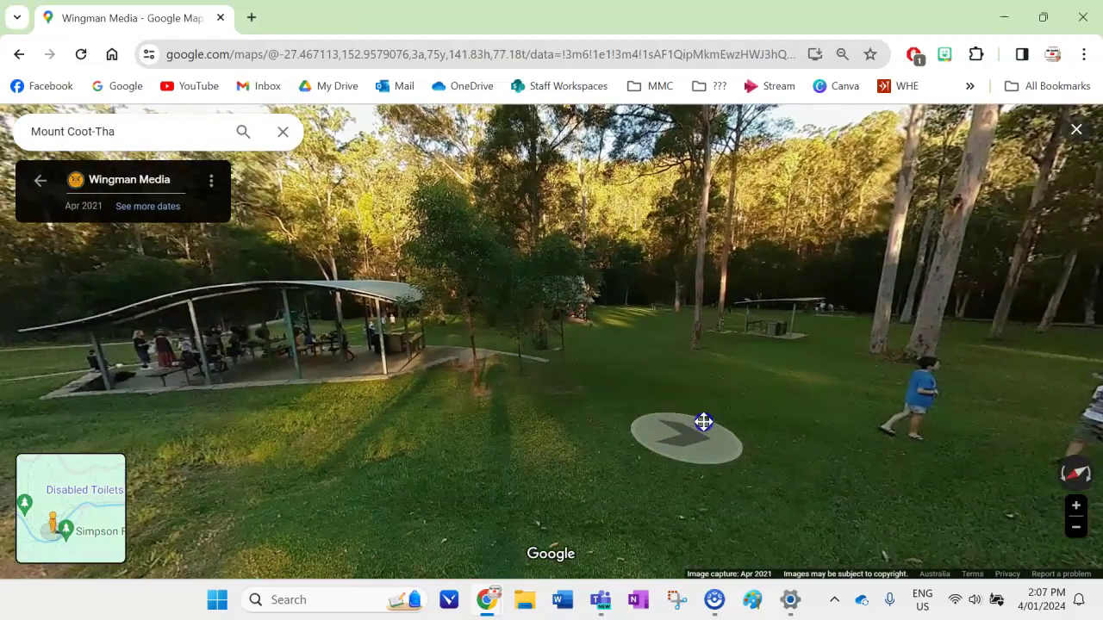
click(705, 425)
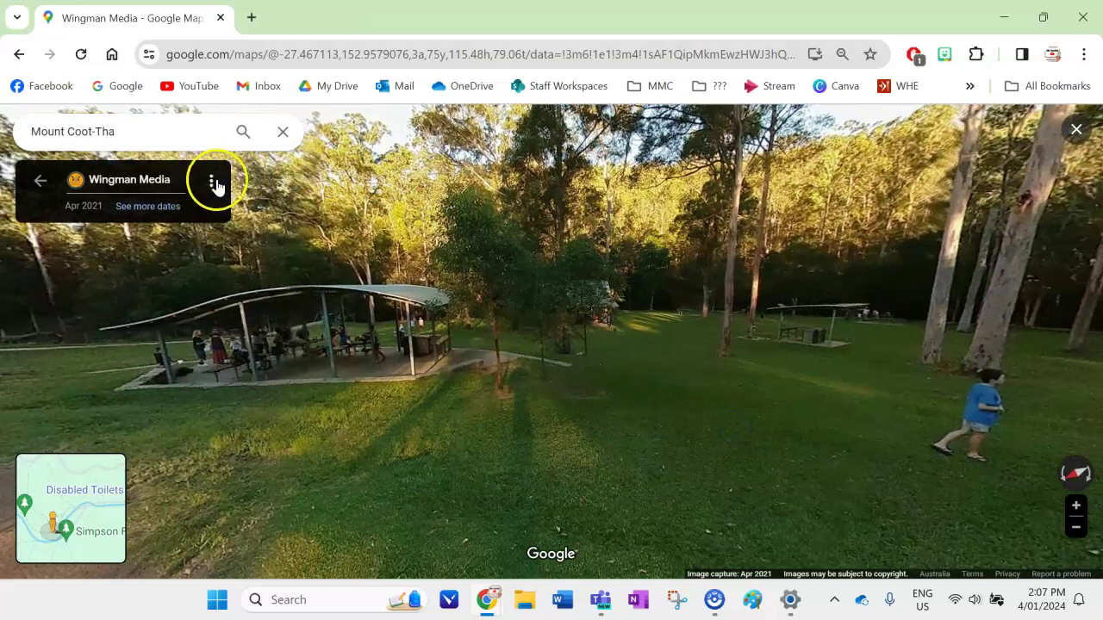
- Show the Street View image in print layout via the Print option and review the preview
click(213, 182)
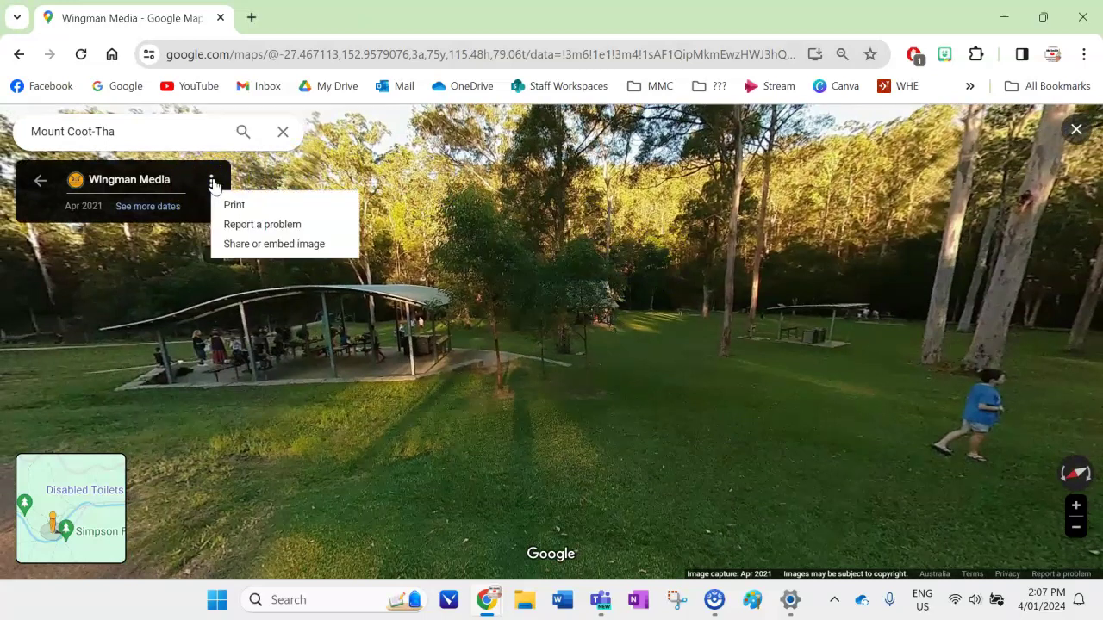
click(244, 204)
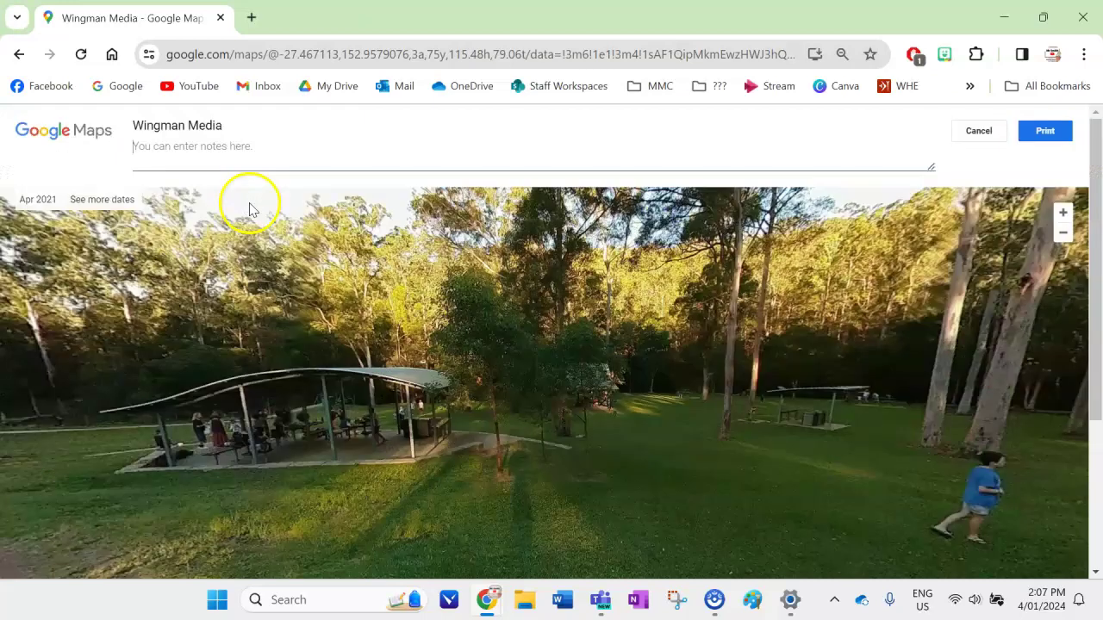
scroll(832, 337, down, 3)
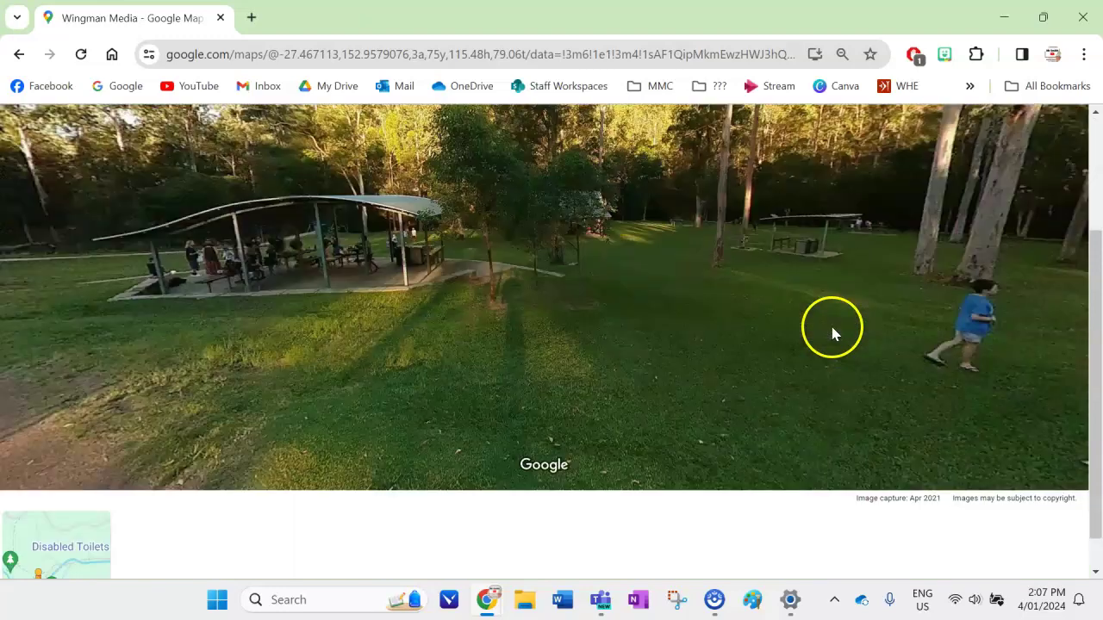
scroll(430, 330, up, 3)
scroll(431, 330, down, 2)
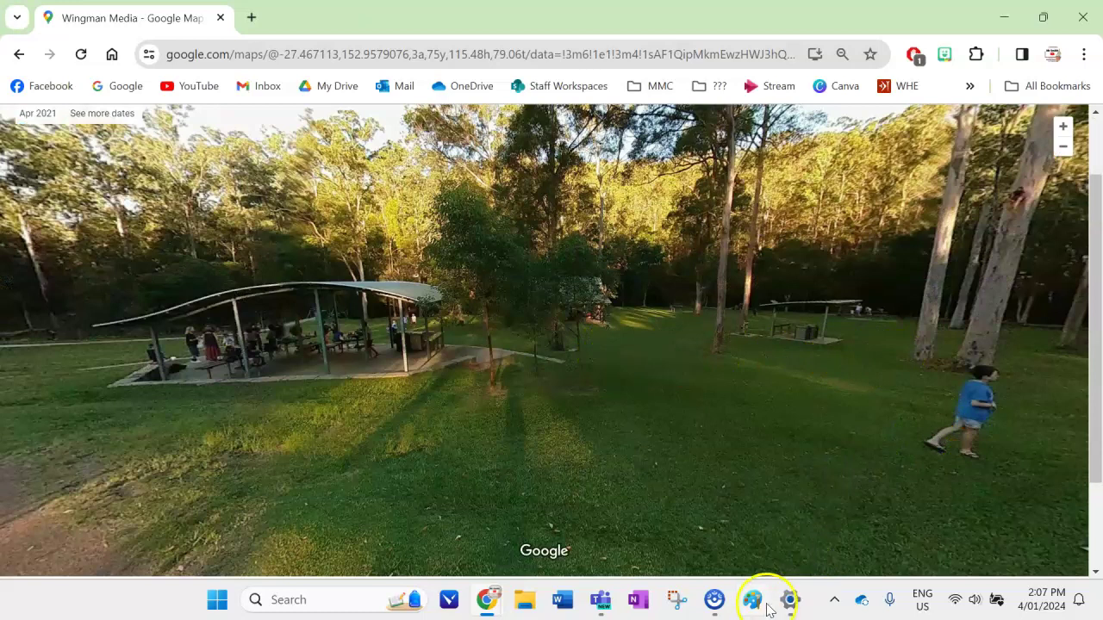
- Snip the Street View photo, copy it to the clipboard, and start a blank Word document
click(677, 603)
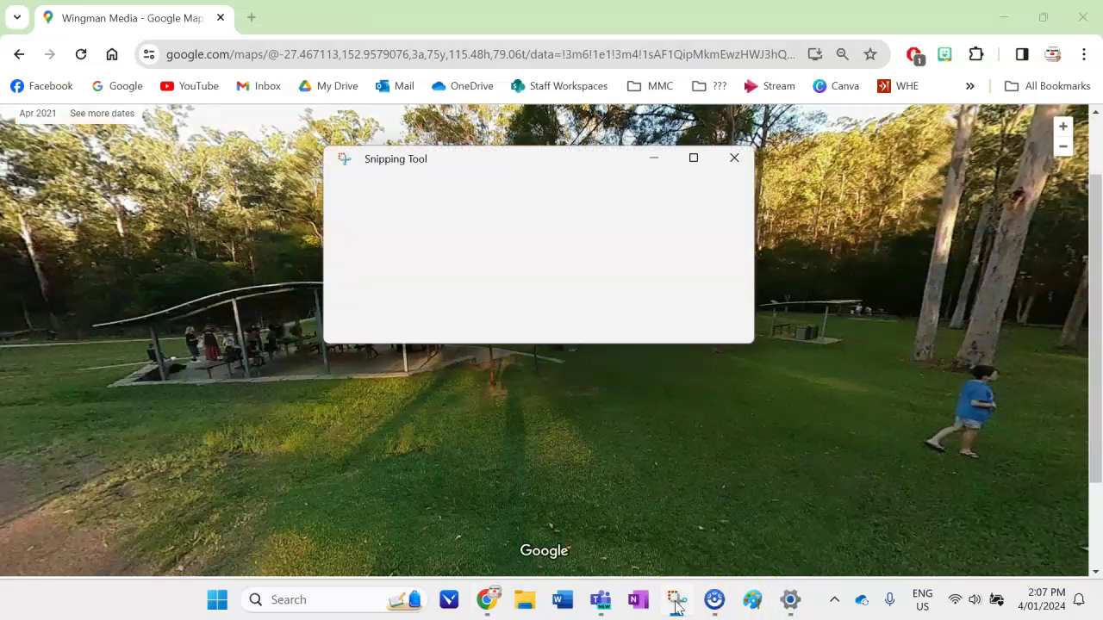
click(366, 197)
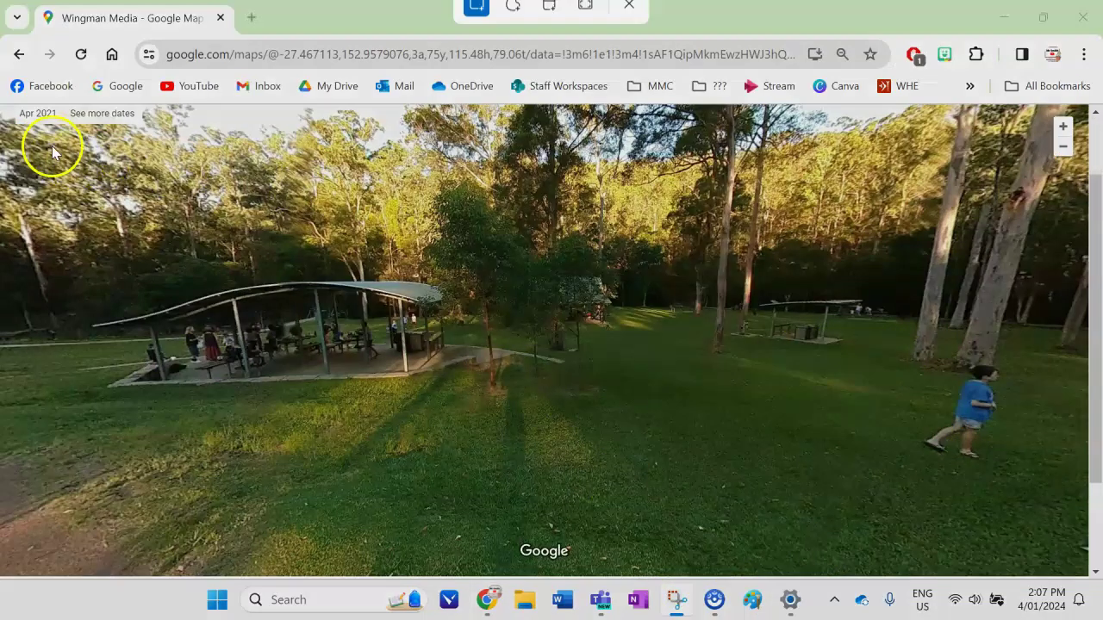
mouse_move(11, 147)
mouse_down()
mouse_move(928, 476)
mouse_move(1048, 508)
mouse_up()
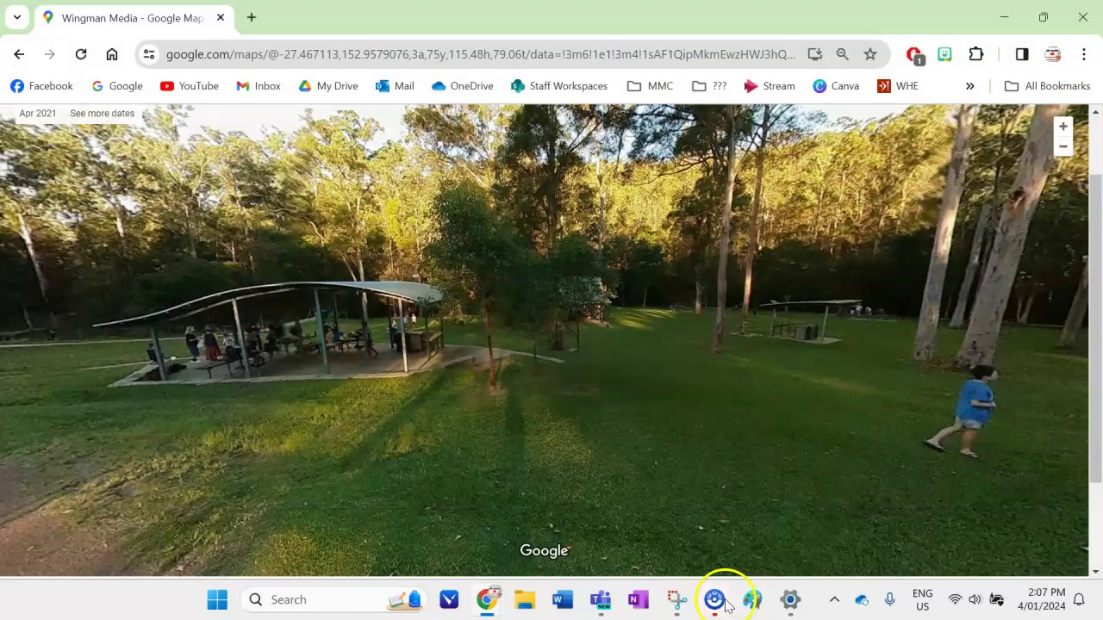
click(676, 599)
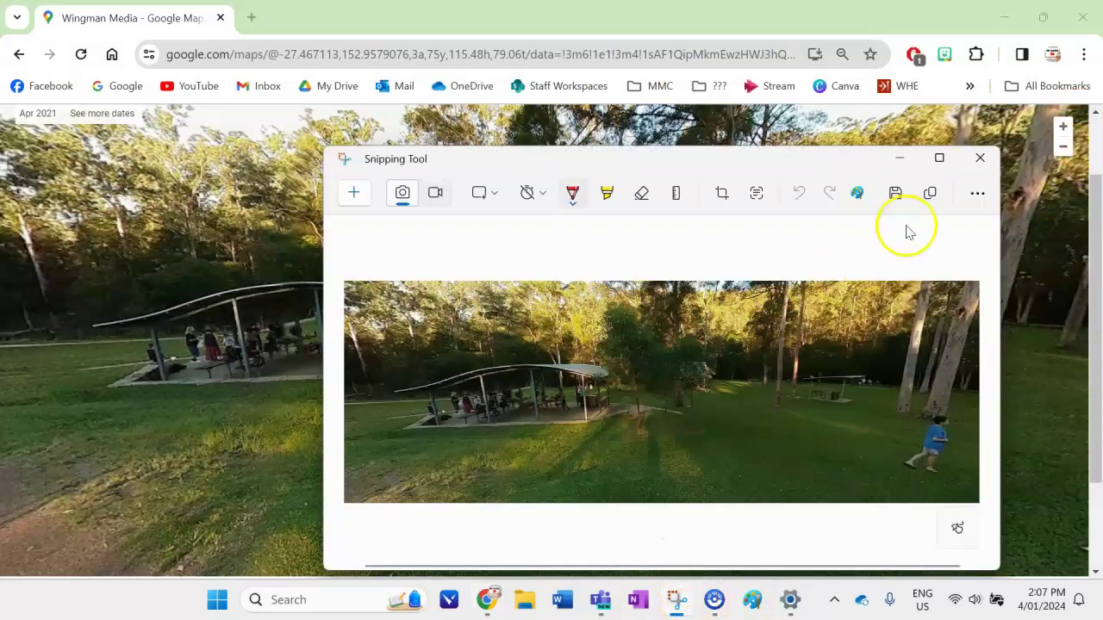
click(931, 196)
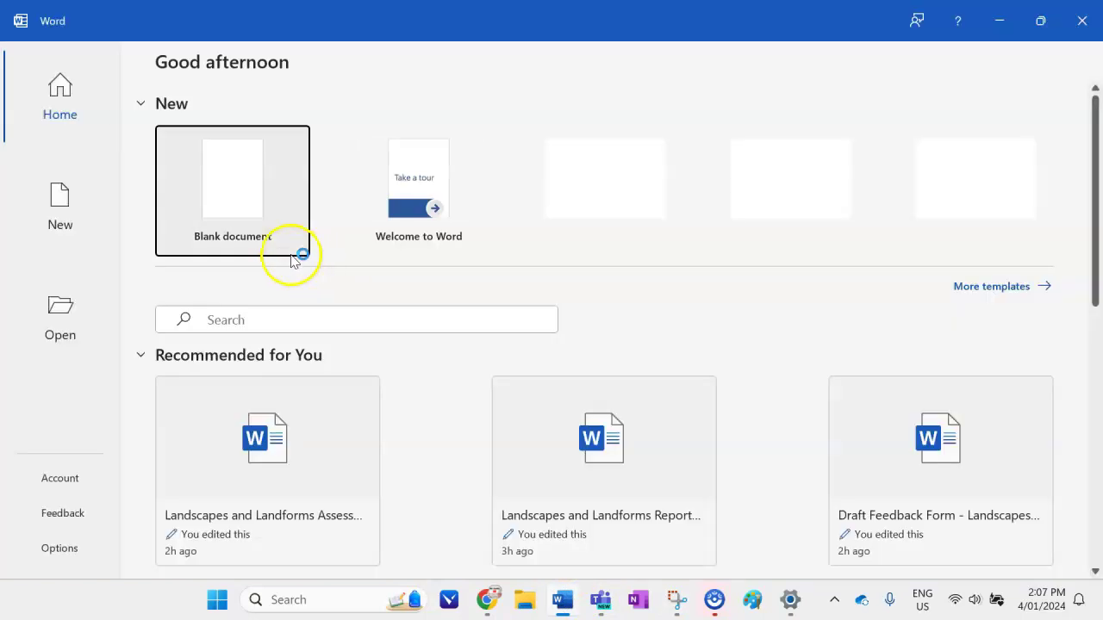
click(223, 218)
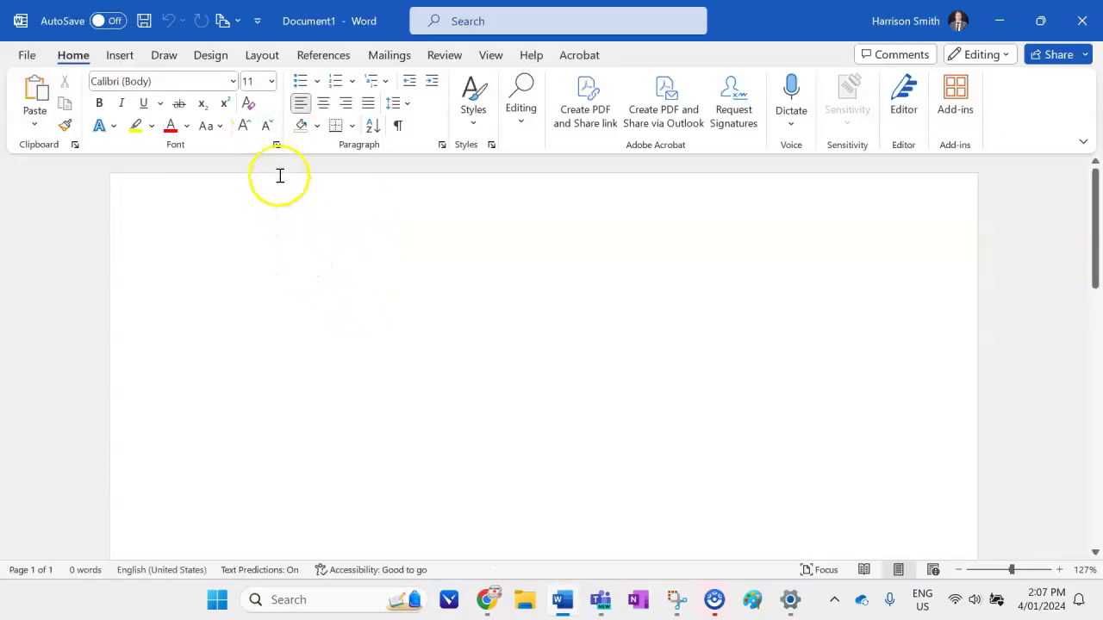
- Leave the page orientation unchanged and choose the Text Box shape from Insert > Shapes
click(225, 23)
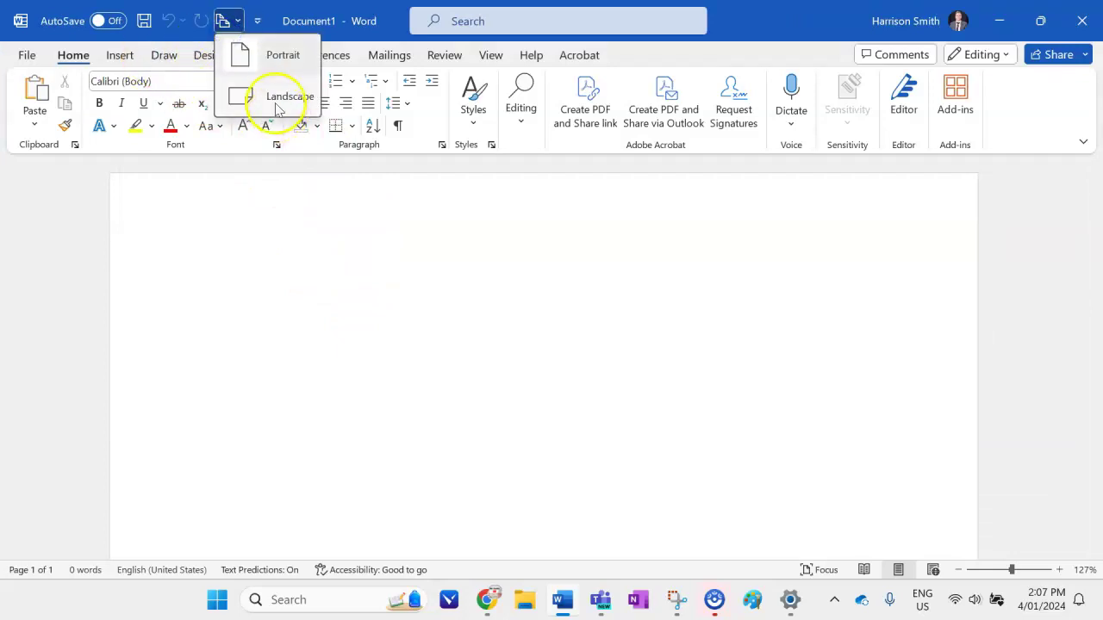
click(287, 291)
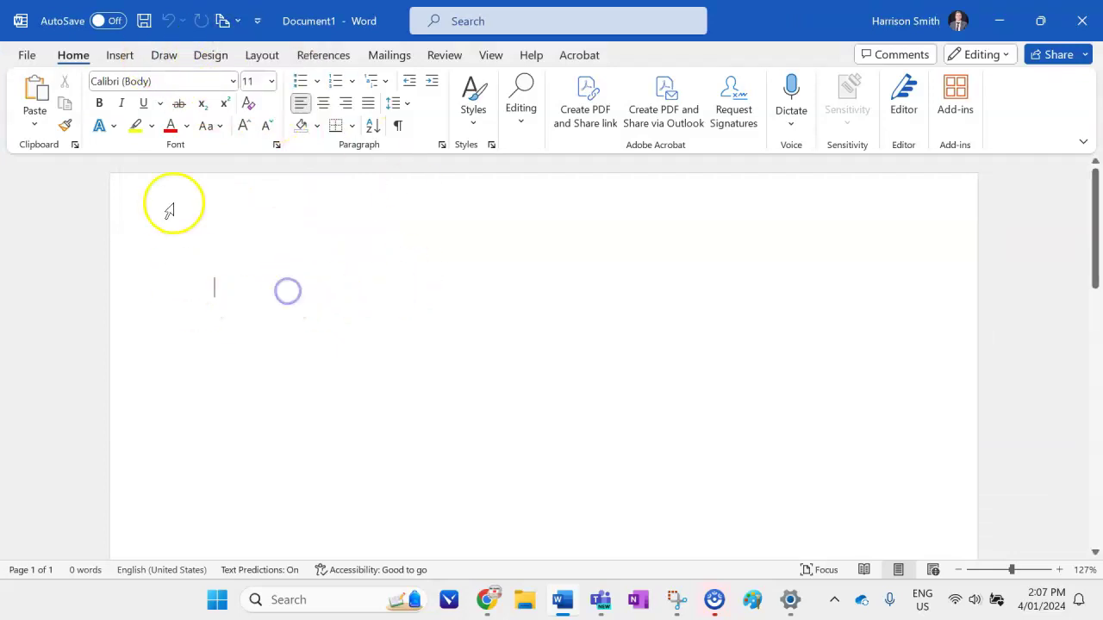
click(119, 55)
click(243, 81)
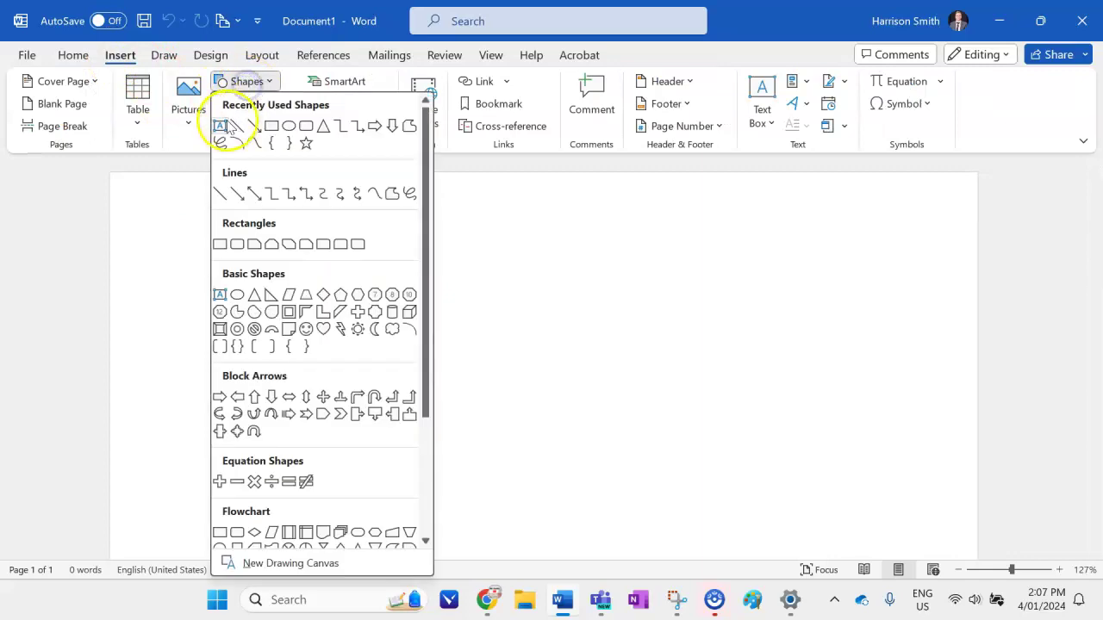
click(217, 126)
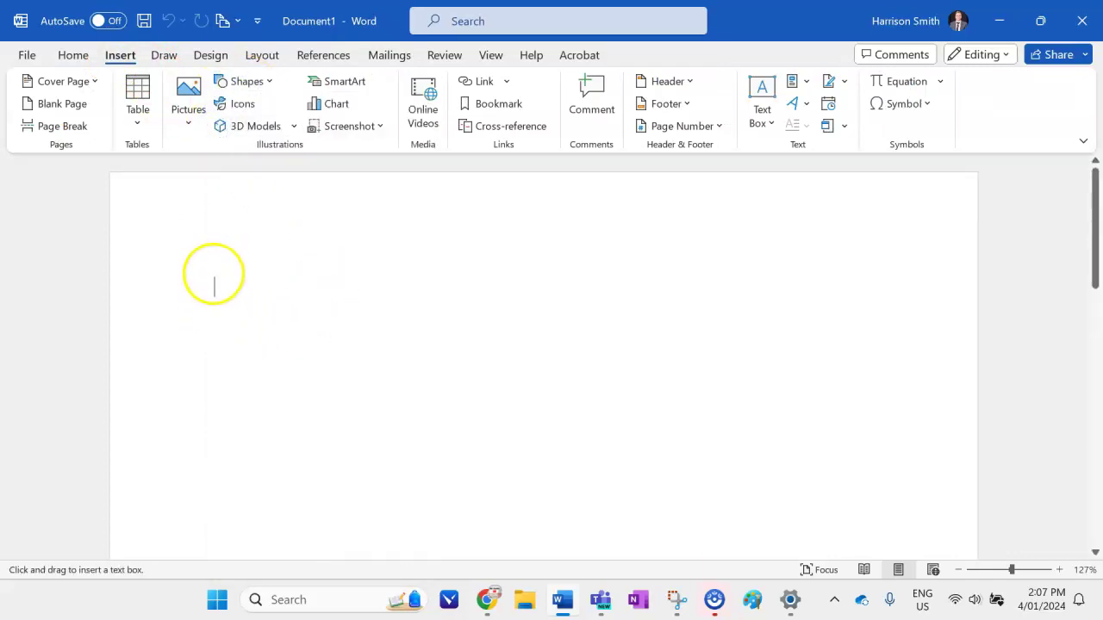
- Draw a large text box and paste the Street View photo into it
drag(214, 274, 880, 513)
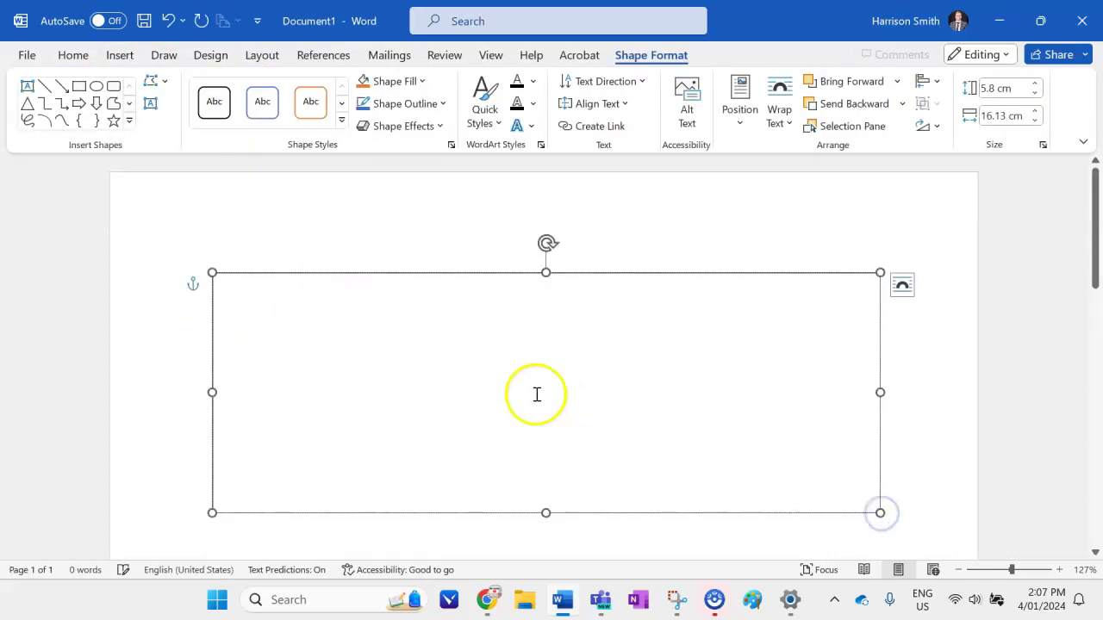
key(ctrl+v)
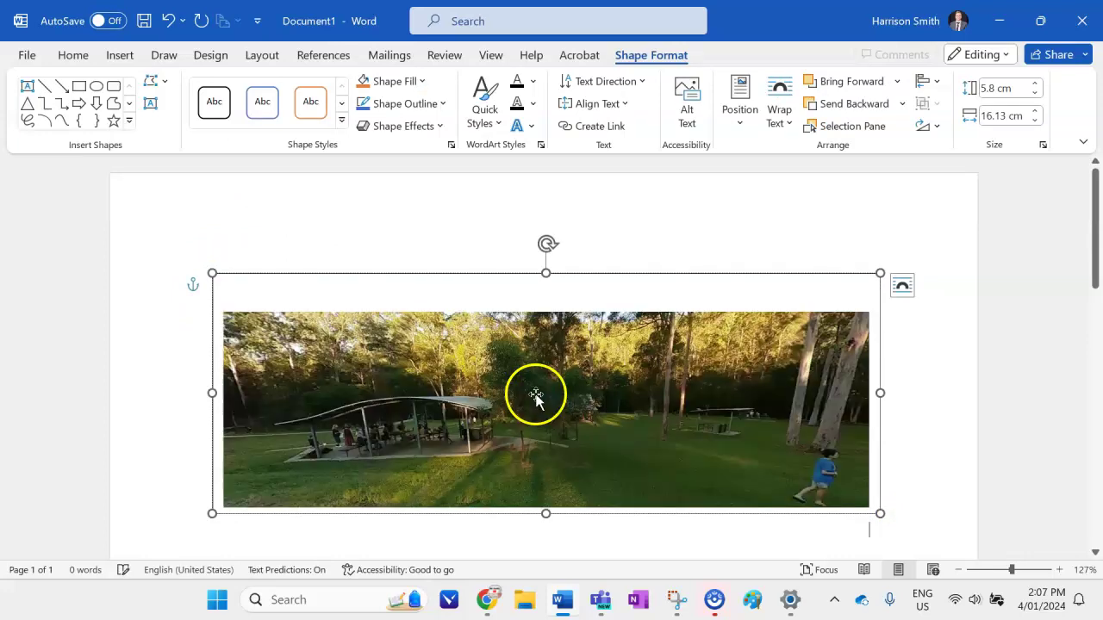
scroll(608, 356, down, 1)
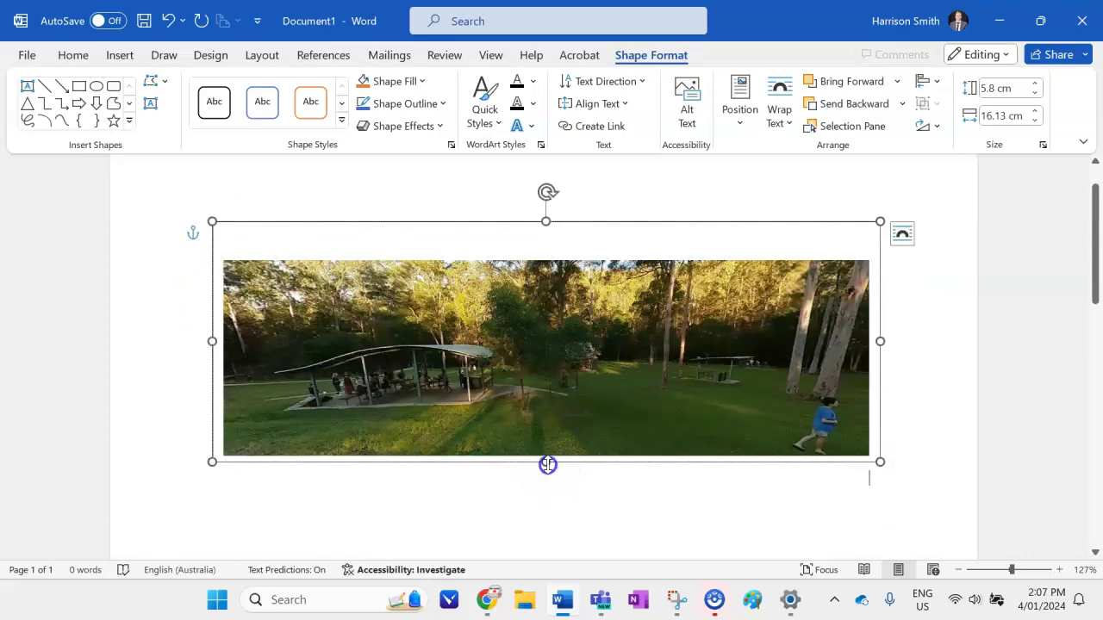
drag(547, 466, 551, 556)
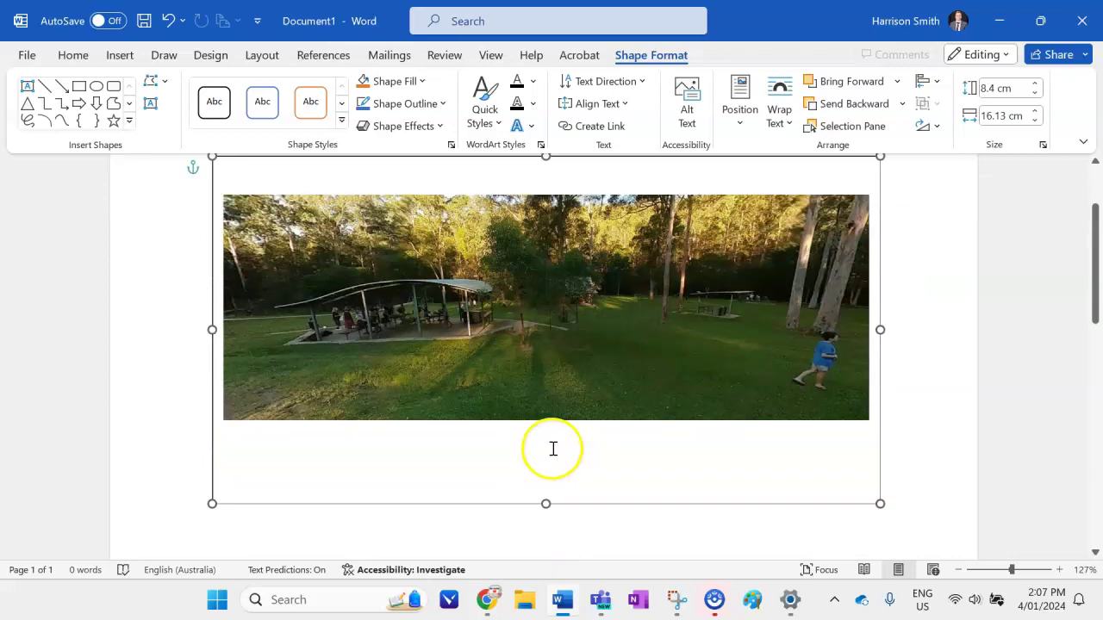
click(155, 273)
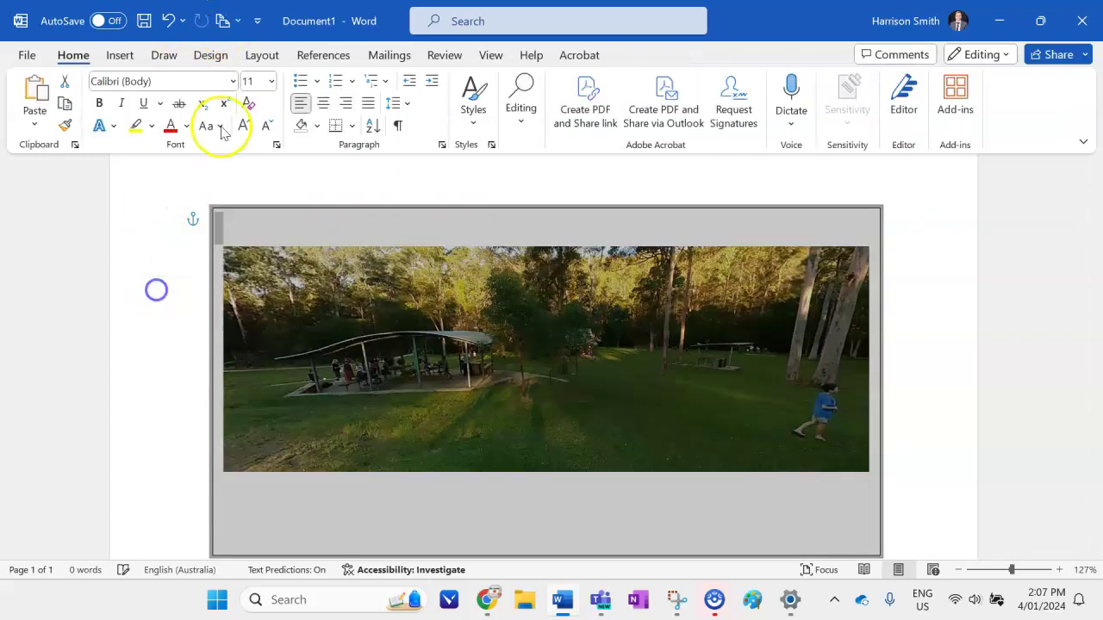
- Make the page landscape and widen the photo's text box across the page
click(224, 22)
click(284, 96)
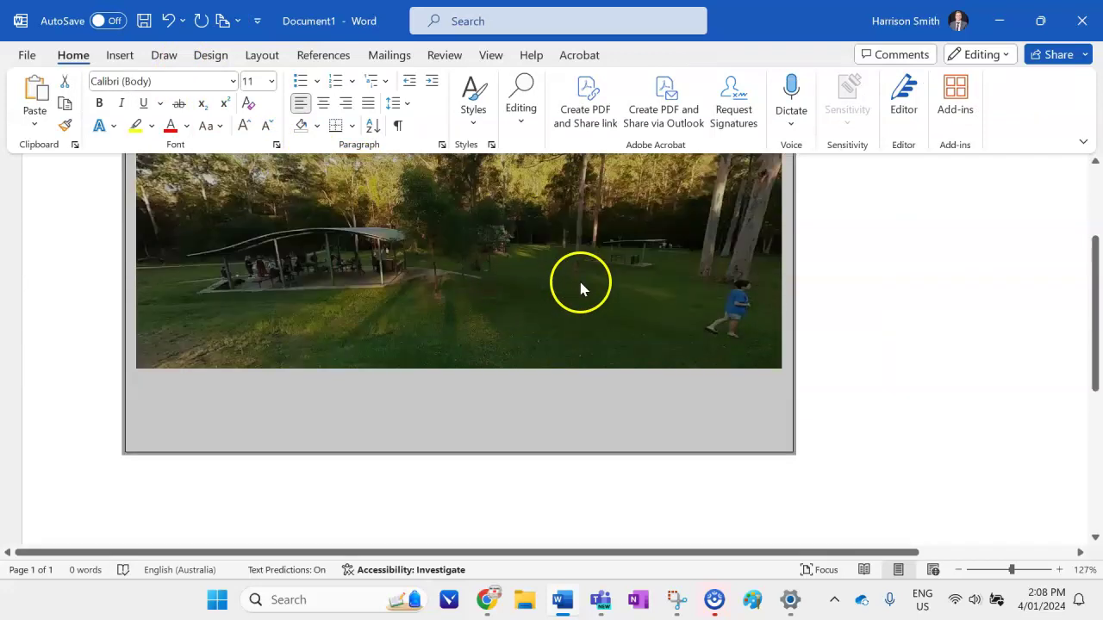
ctrl+scroll(755, 375, down, 3)
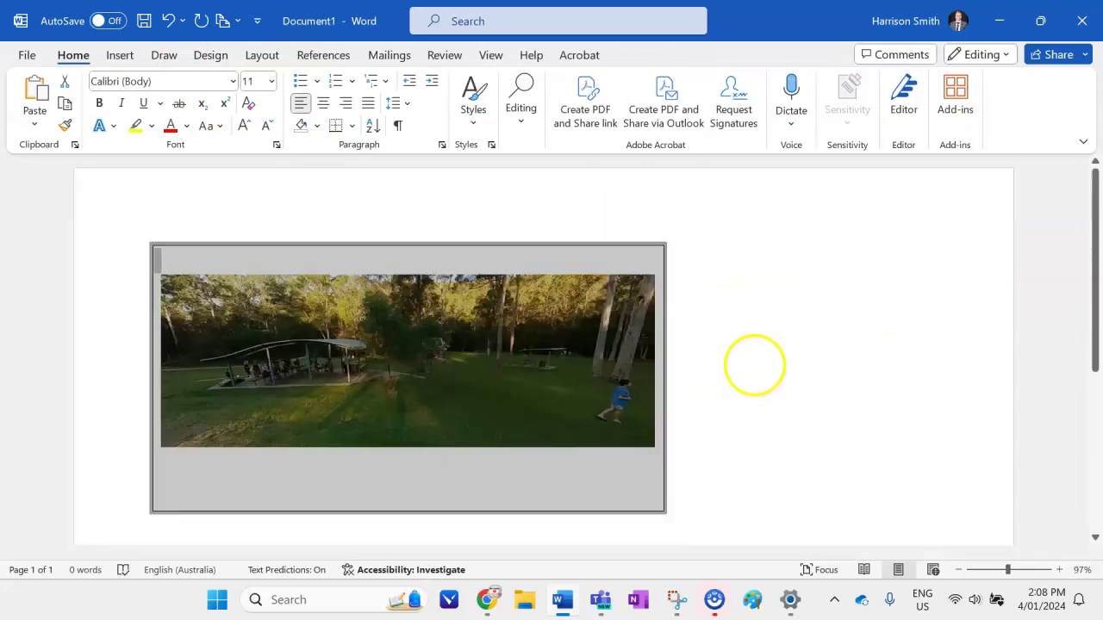
click(665, 375)
drag(665, 377, 946, 377)
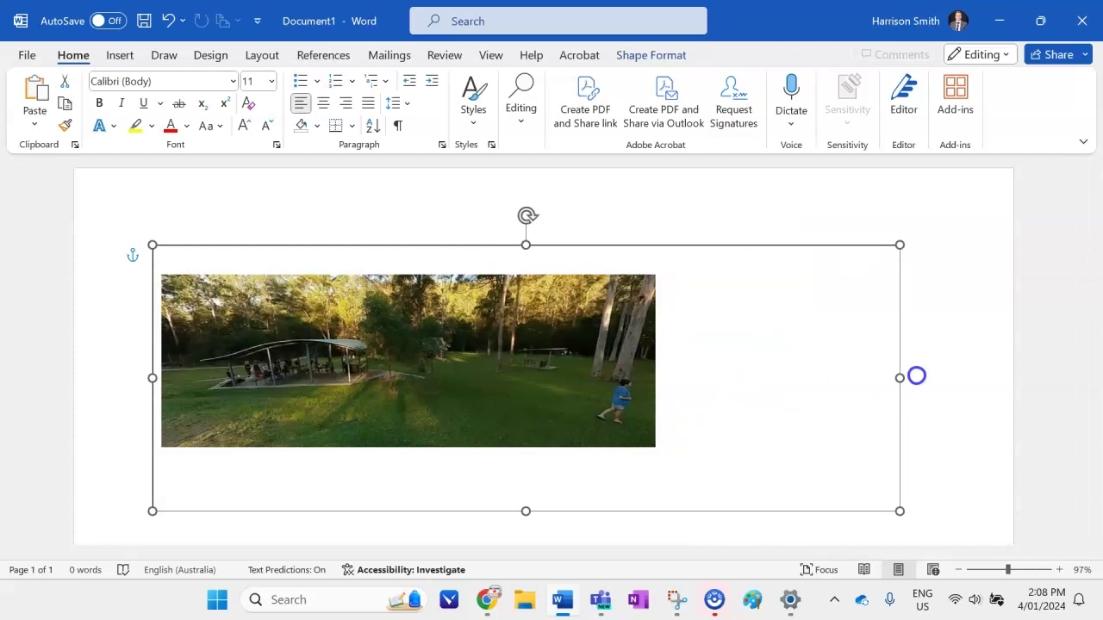
- Centre the photo in the box and make the box taller below it
click(561, 362)
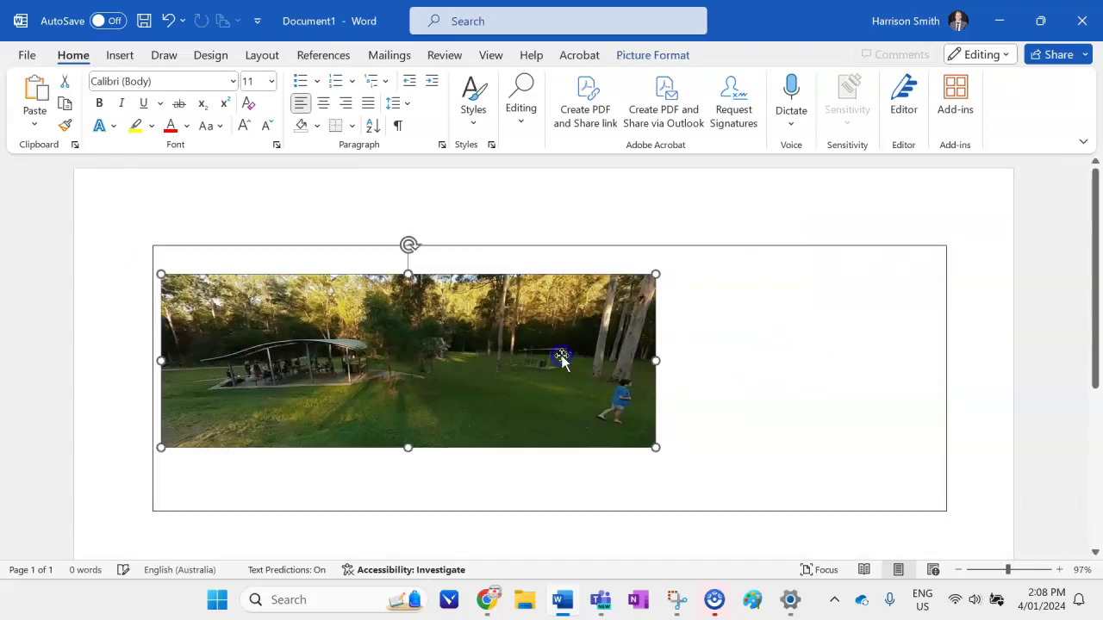
click(318, 104)
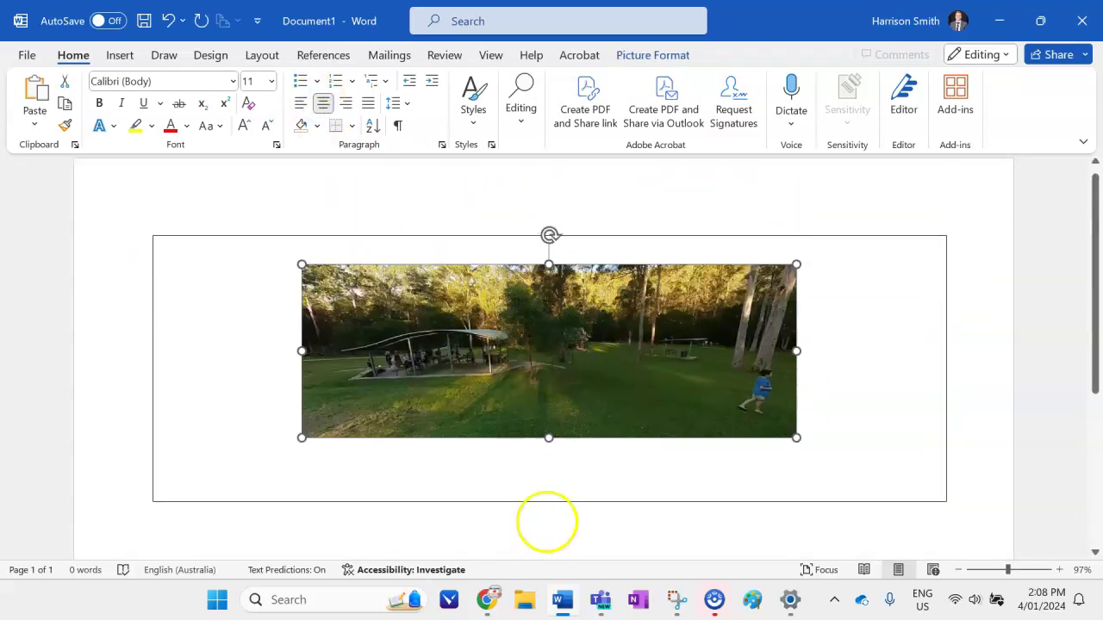
click(552, 501)
drag(551, 509, 552, 543)
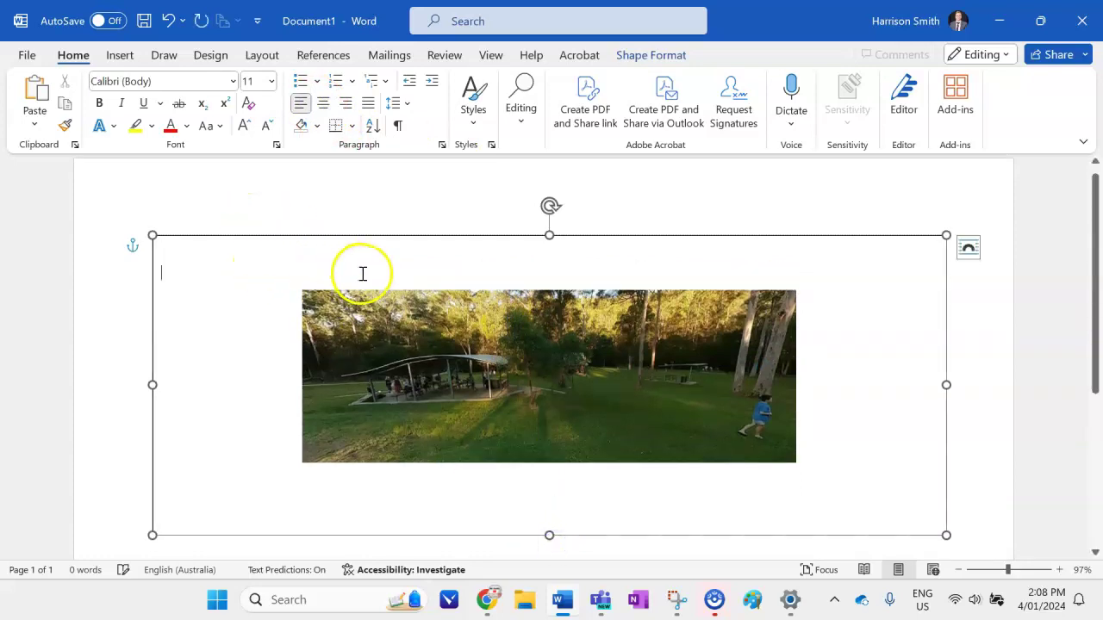
- Draw a small text box left of the photo and trim it narrower and shorter
scroll(370, 269, down, 1)
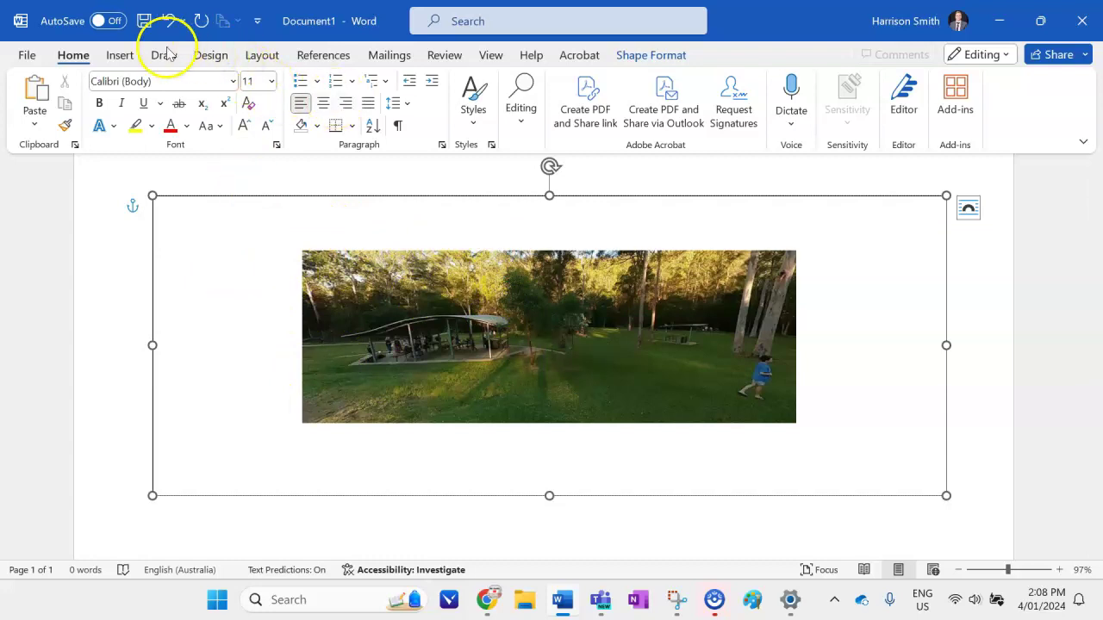
click(120, 55)
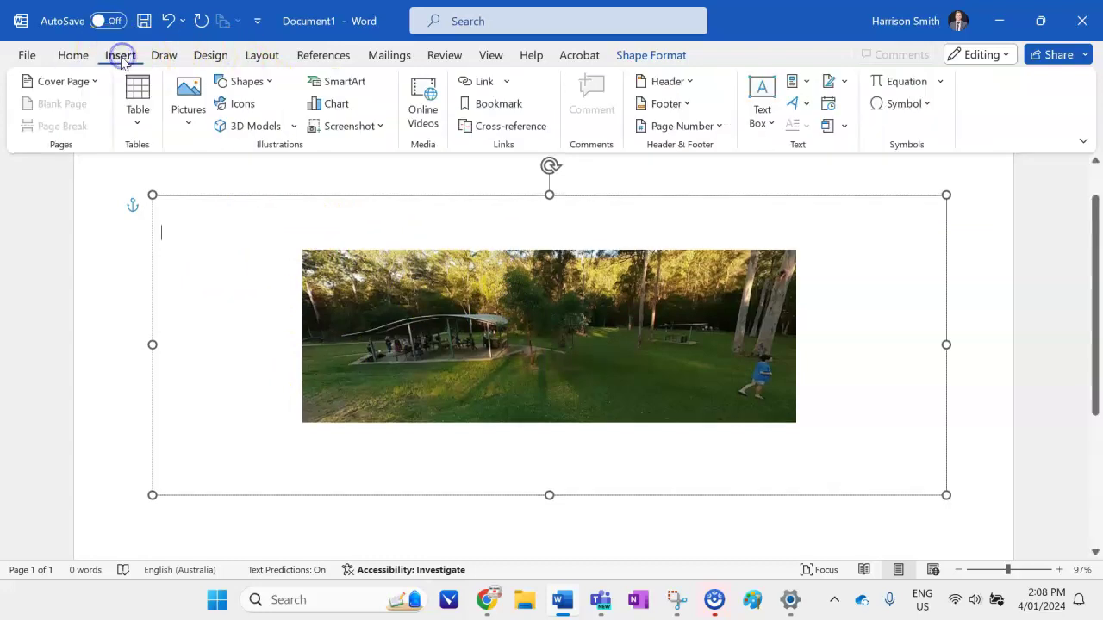
click(248, 81)
click(220, 128)
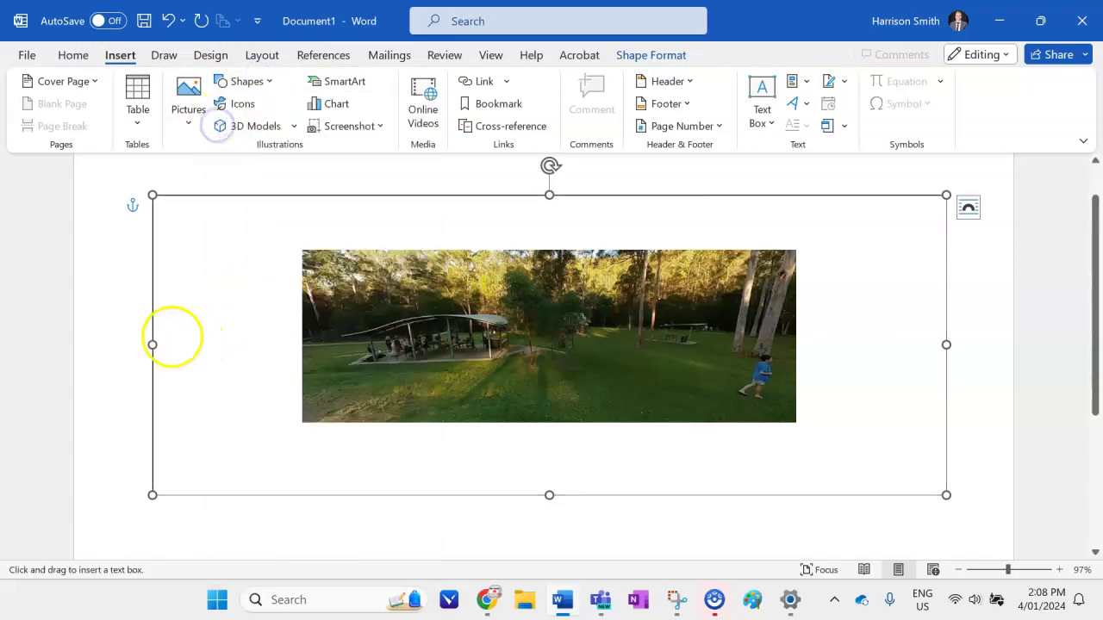
drag(160, 303, 207, 328)
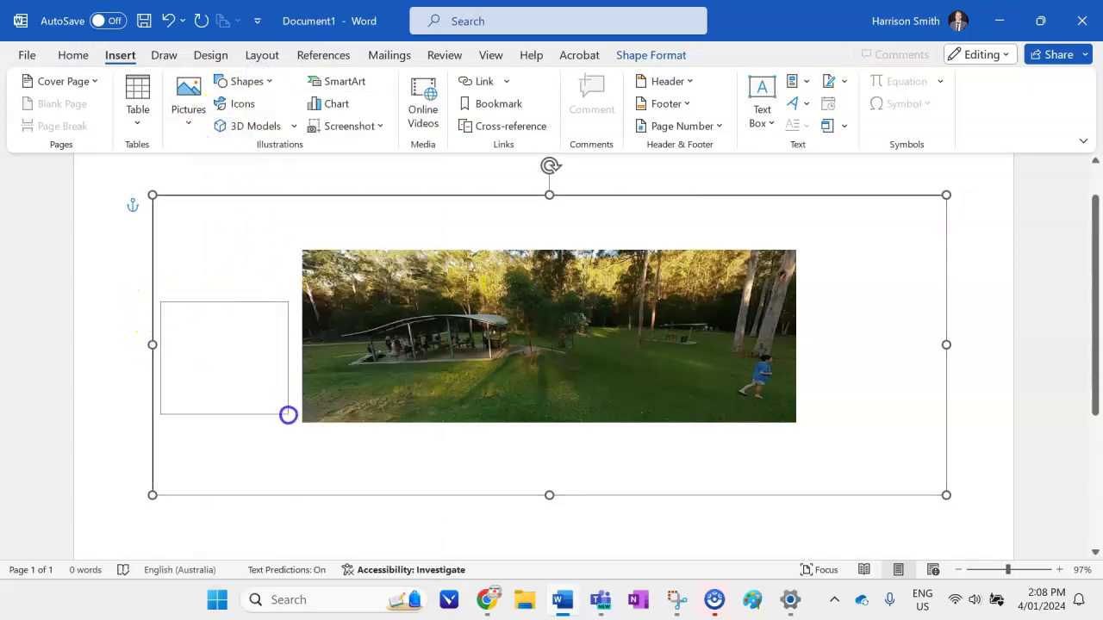
drag(288, 415, 288, 414)
drag(288, 356, 274, 358)
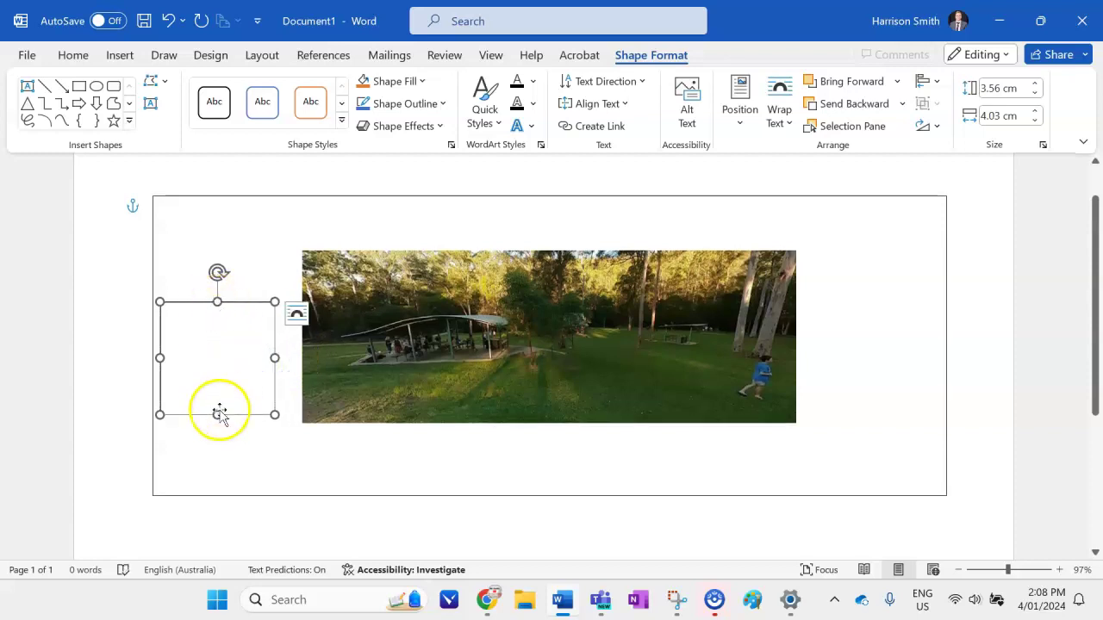
drag(218, 410, 218, 395)
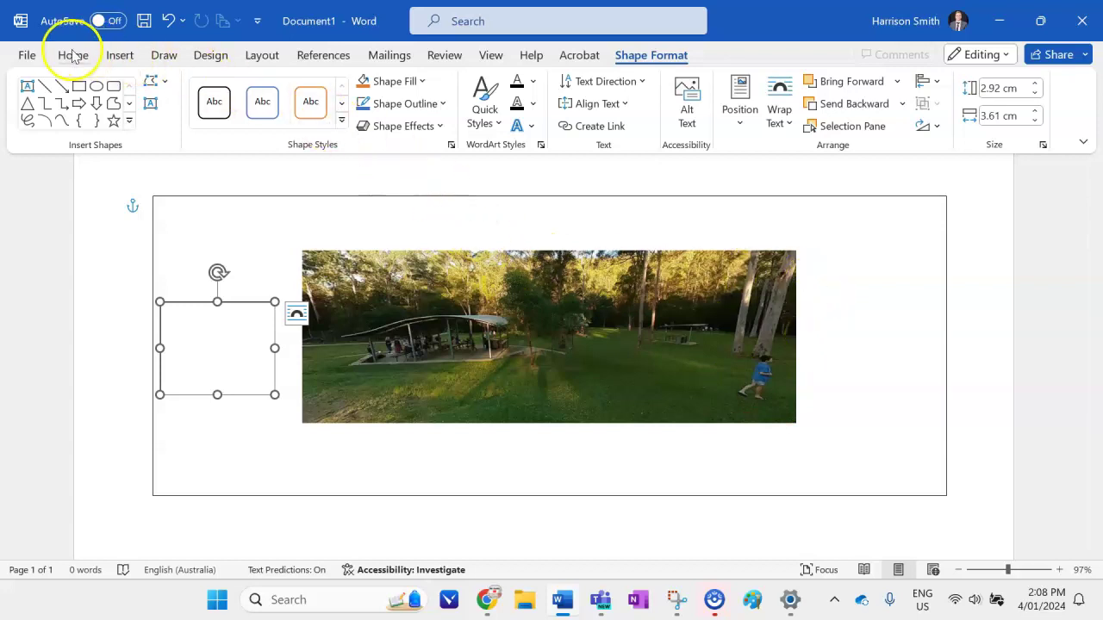
- Draw a second text box right of the photo, nudged slightly lower
click(28, 86)
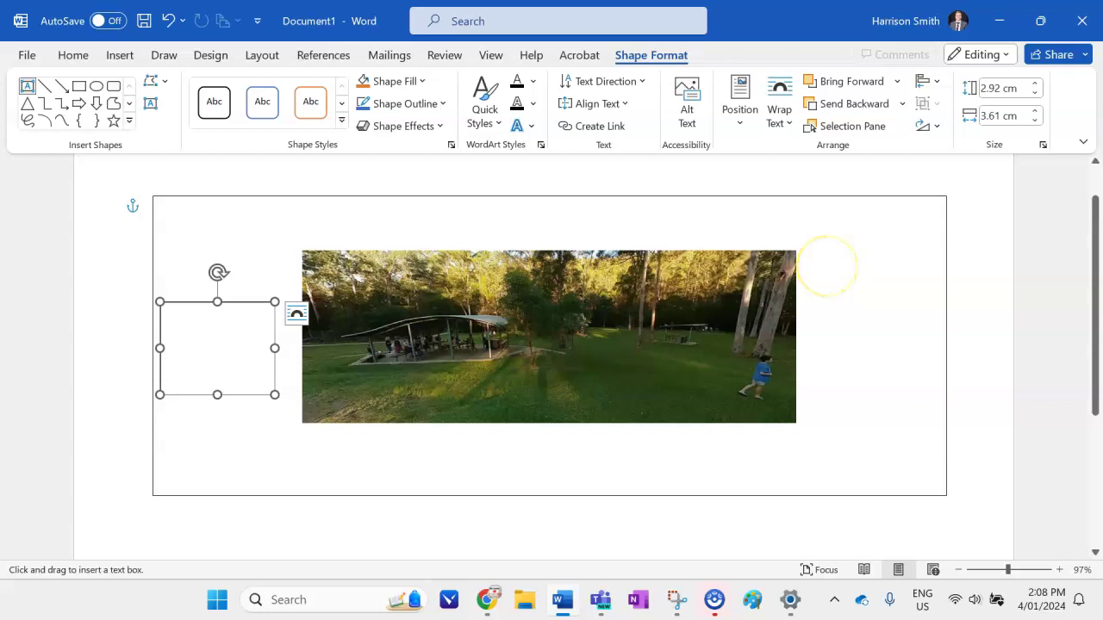
drag(827, 265, 933, 350)
drag(903, 272, 901, 283)
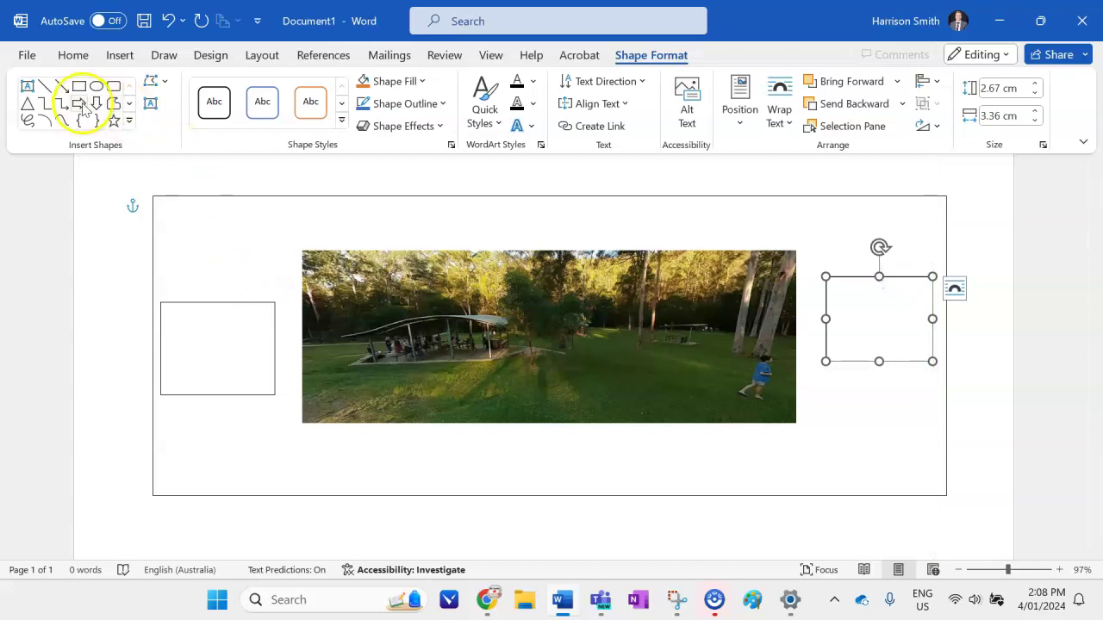
- Type the Shaded BBQ Area description at font size 10 in the left box and lengthen it to fit
click(201, 328)
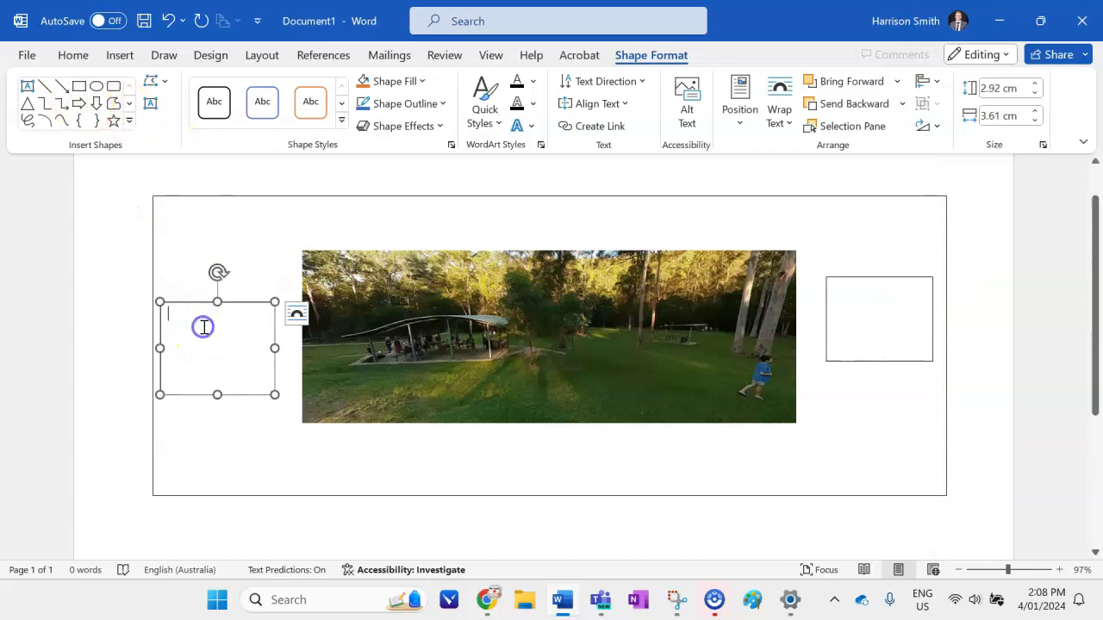
click(72, 55)
click(267, 126)
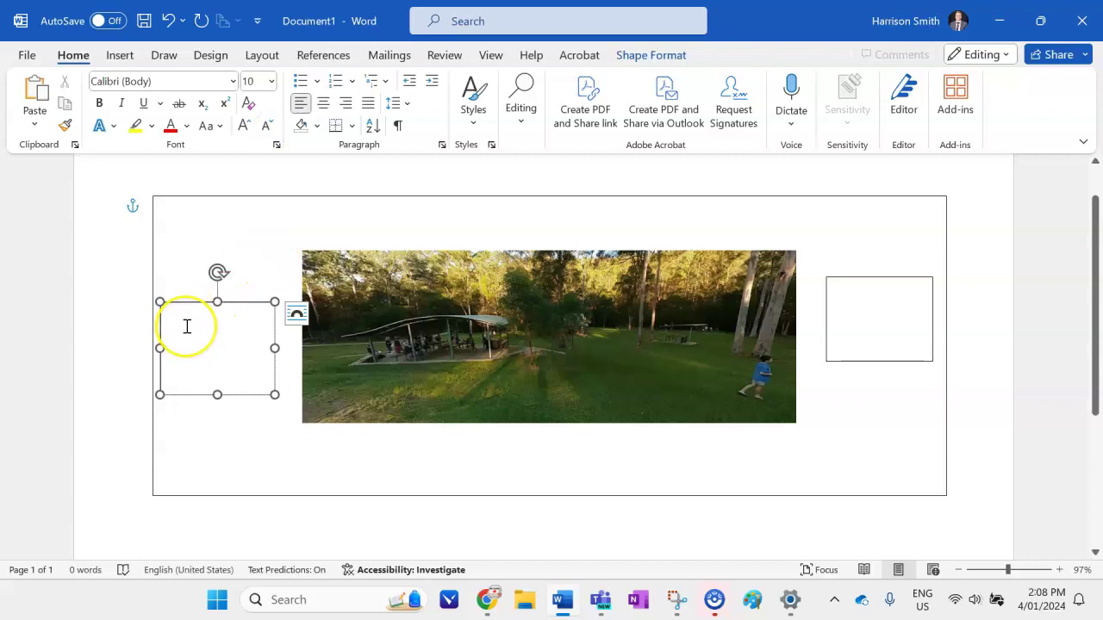
text(Sh)
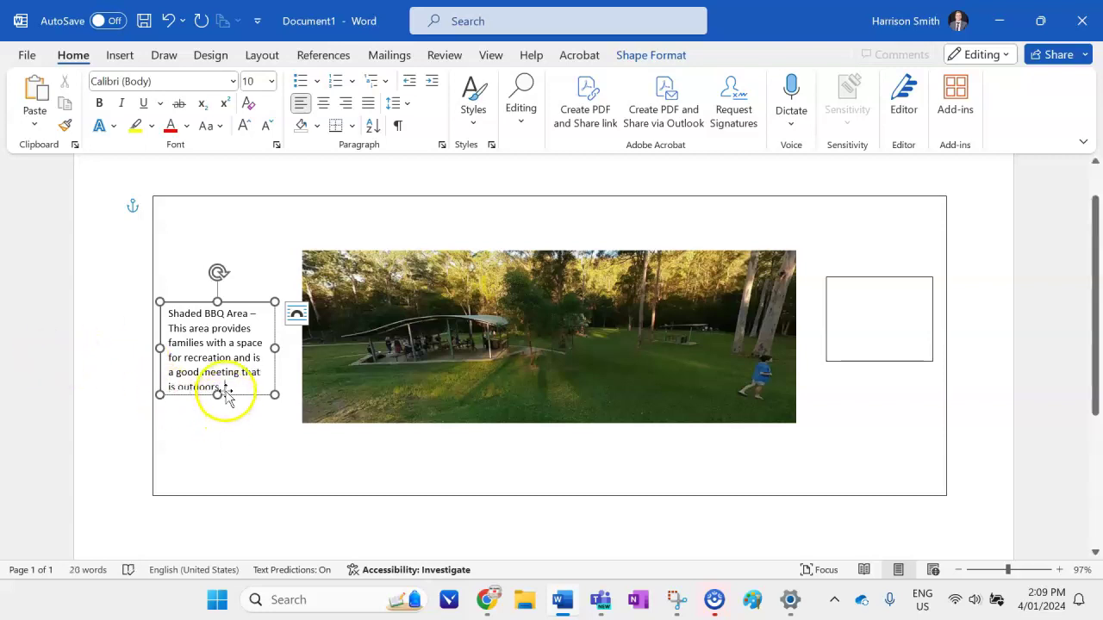
drag(217, 395, 218, 404)
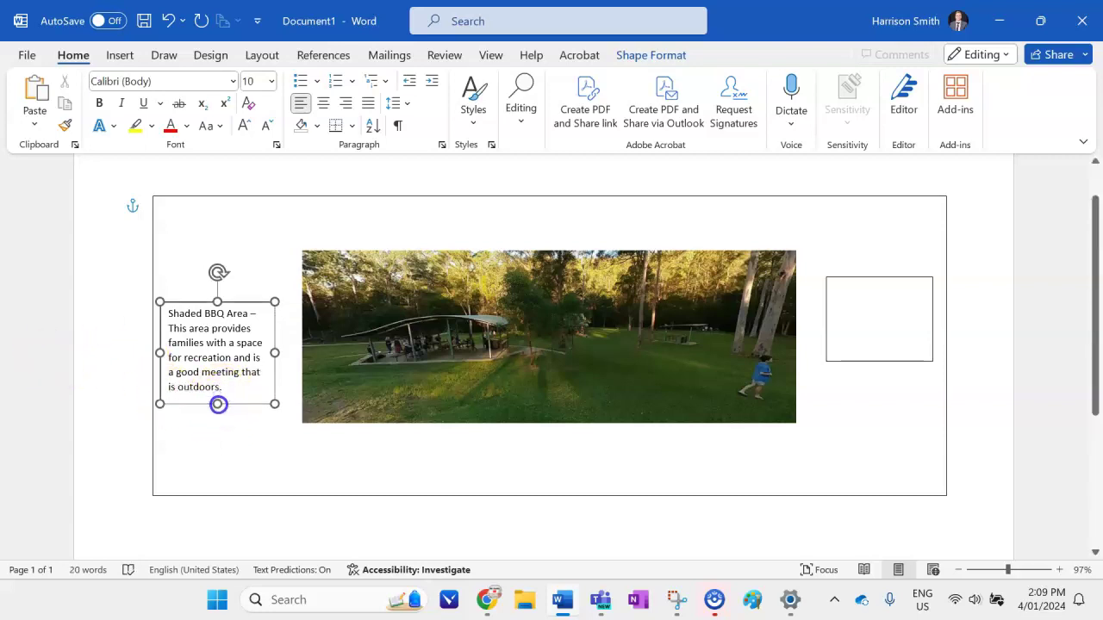
- Draw a straight line from the BBQ caption box to the shelter, then select the right text box
click(120, 54)
click(249, 82)
click(256, 121)
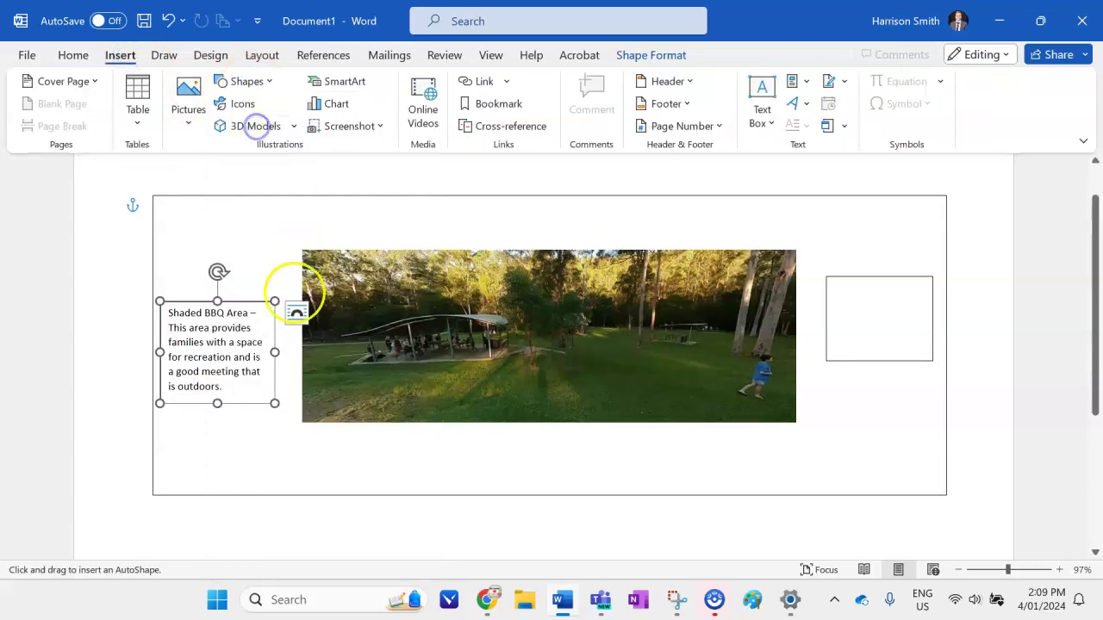
drag(274, 352, 333, 354)
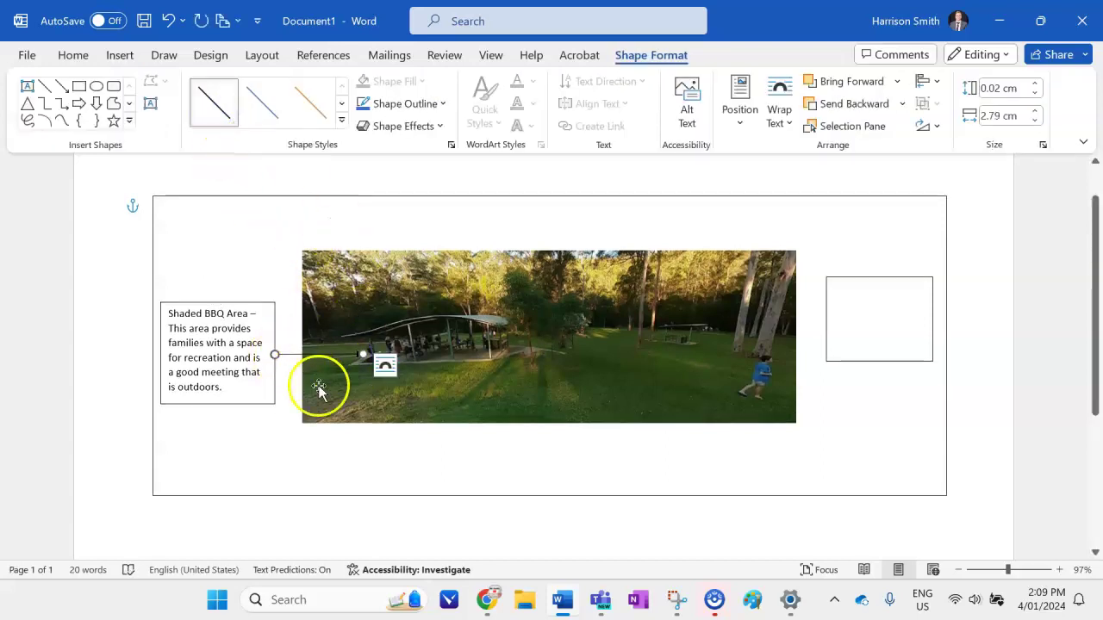
click(310, 470)
click(216, 472)
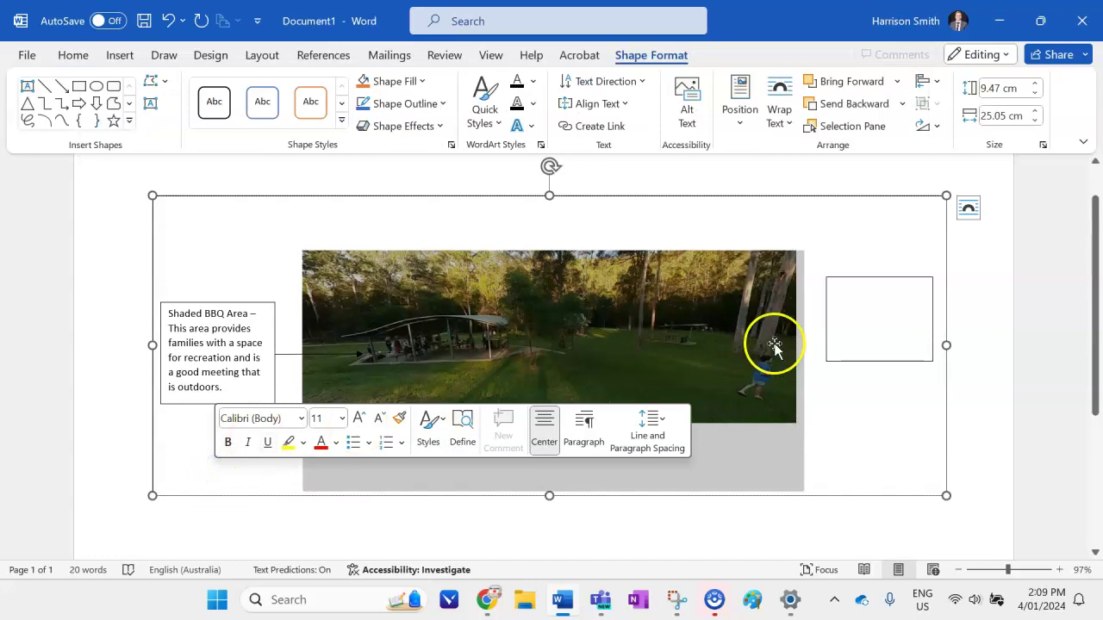
click(878, 298)
click(74, 57)
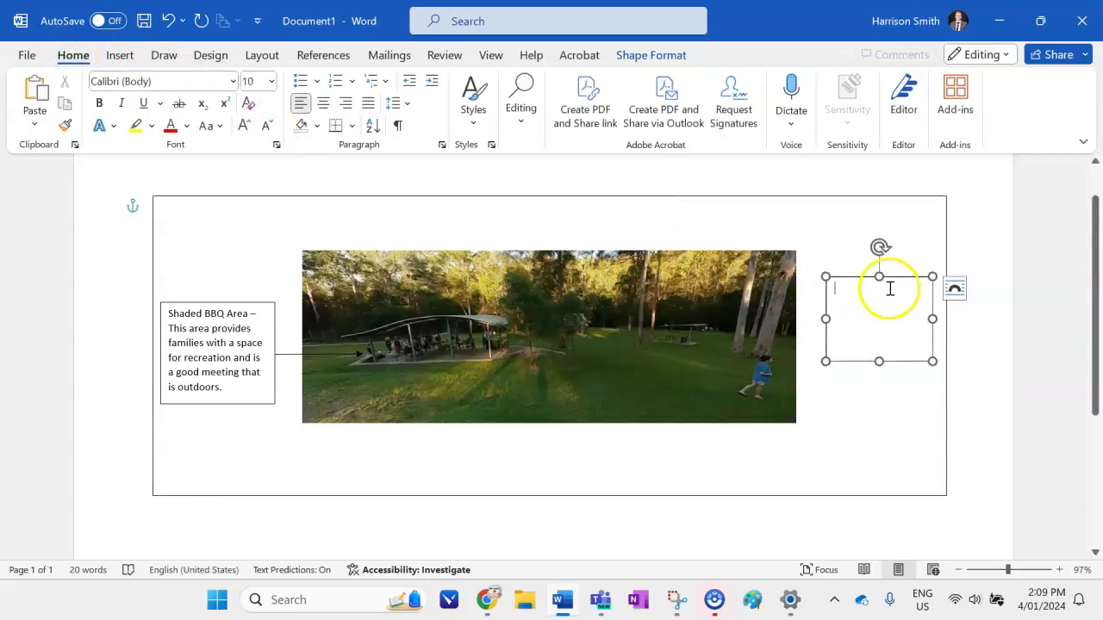
- Type 'Native Australian Trees – provide shade to the park.' in the right box and resize it to fit
text(Native Australian Trees)
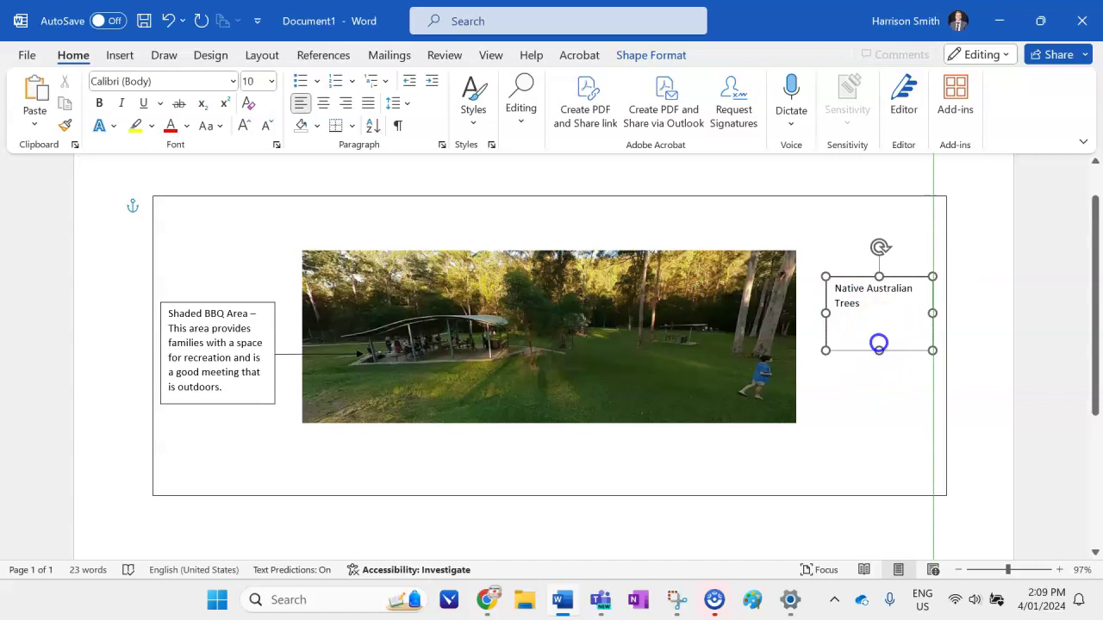
drag(879, 361, 879, 326)
click(885, 301)
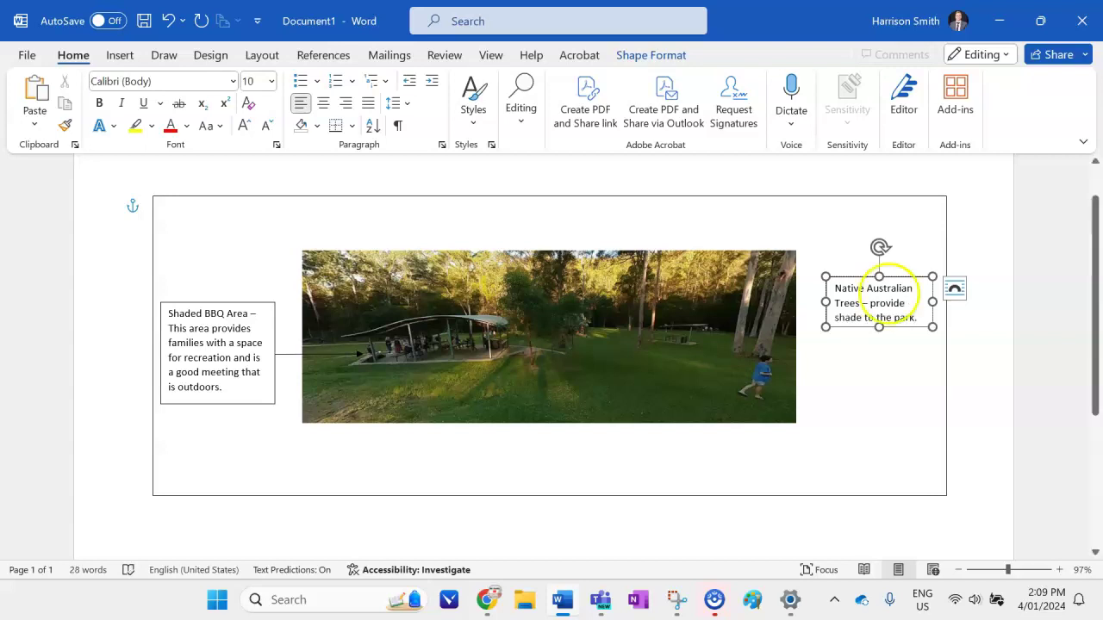
drag(879, 327, 879, 350)
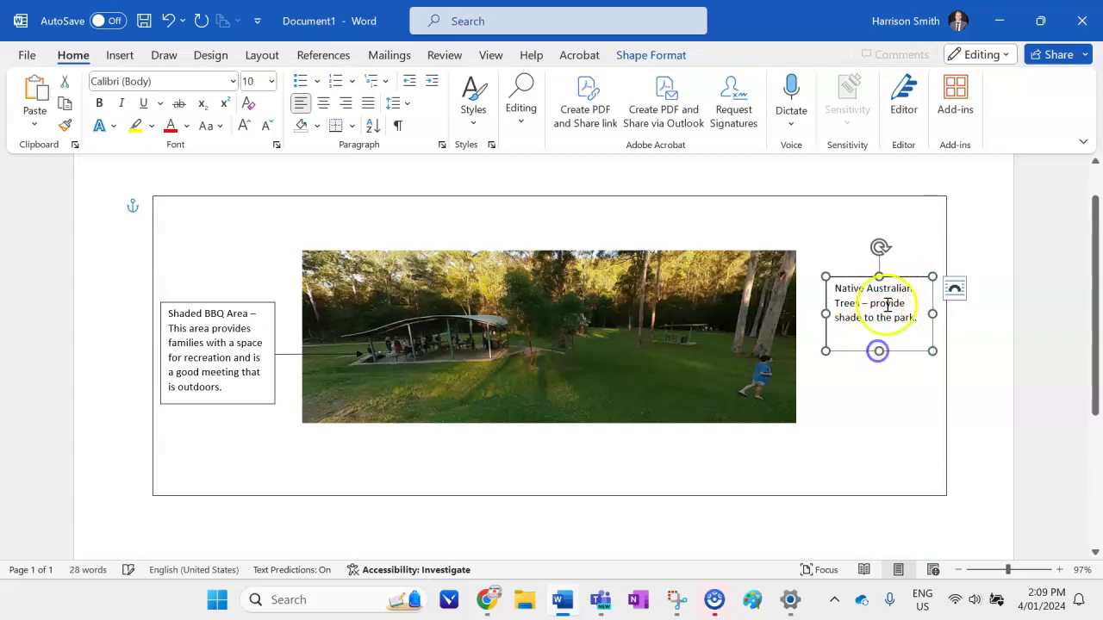
drag(894, 278, 896, 304)
drag(879, 379, 881, 363)
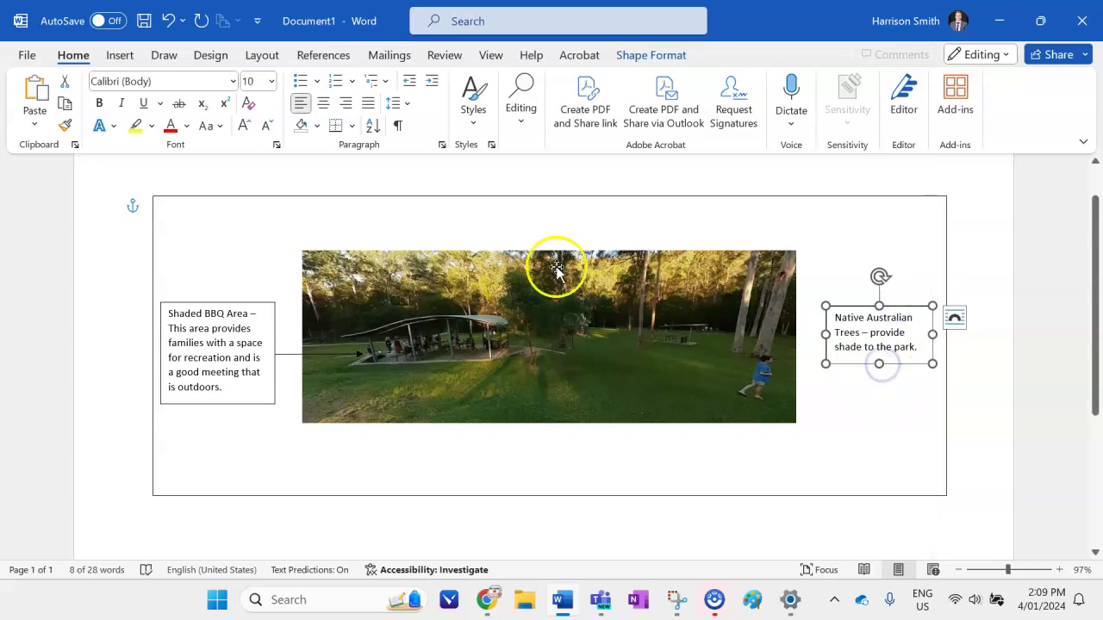
- Draw a straight line from the Native Australian Trees text box to the tall trees
click(120, 54)
click(235, 83)
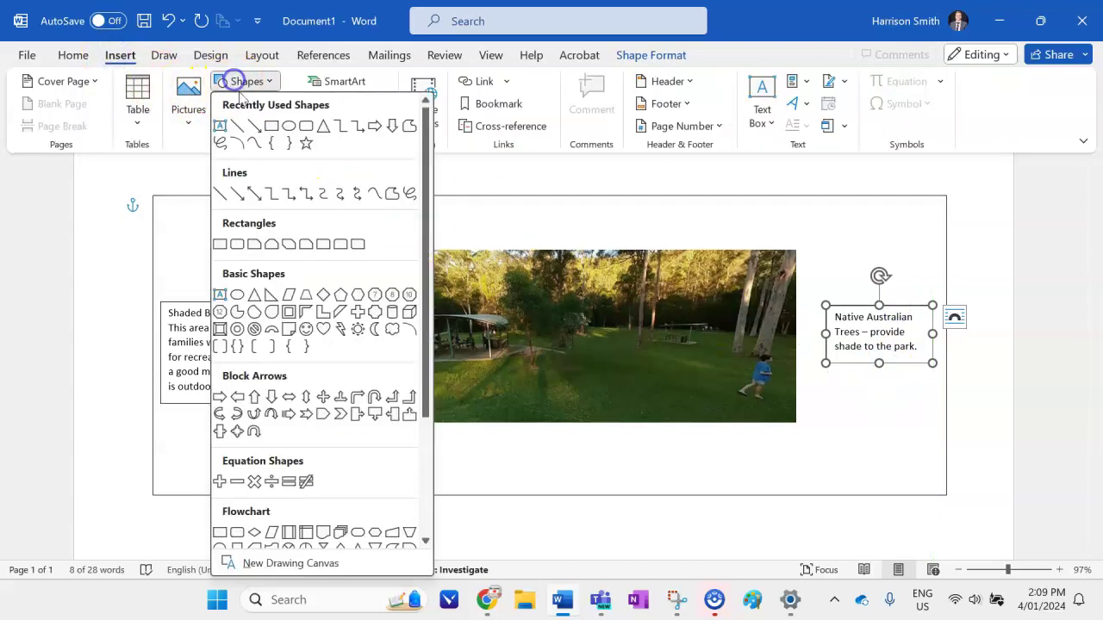
click(246, 131)
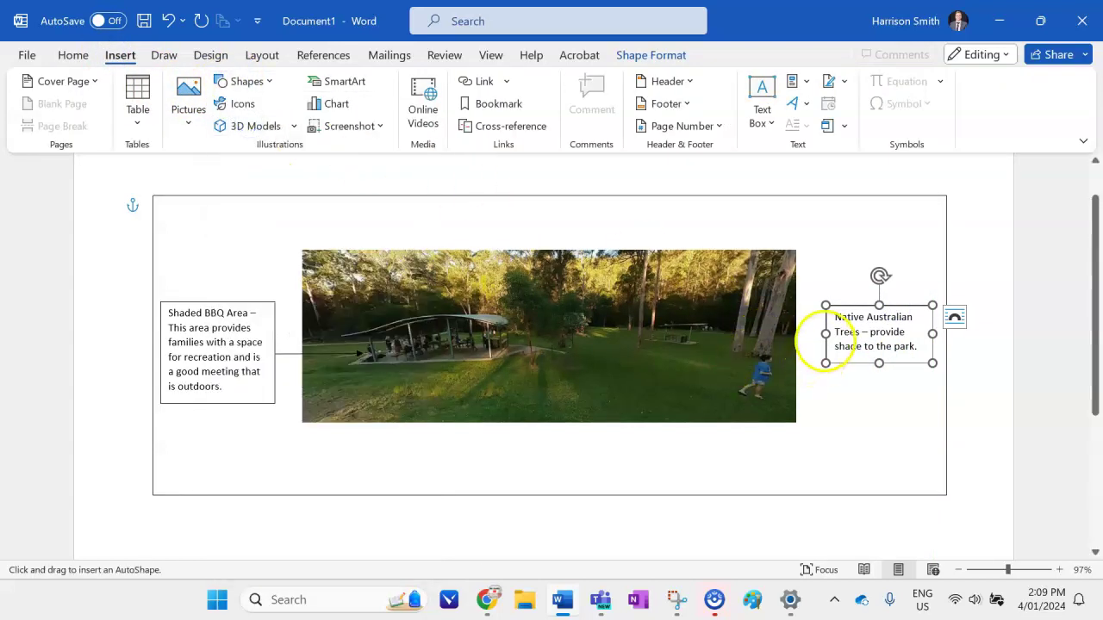
drag(825, 339, 657, 348)
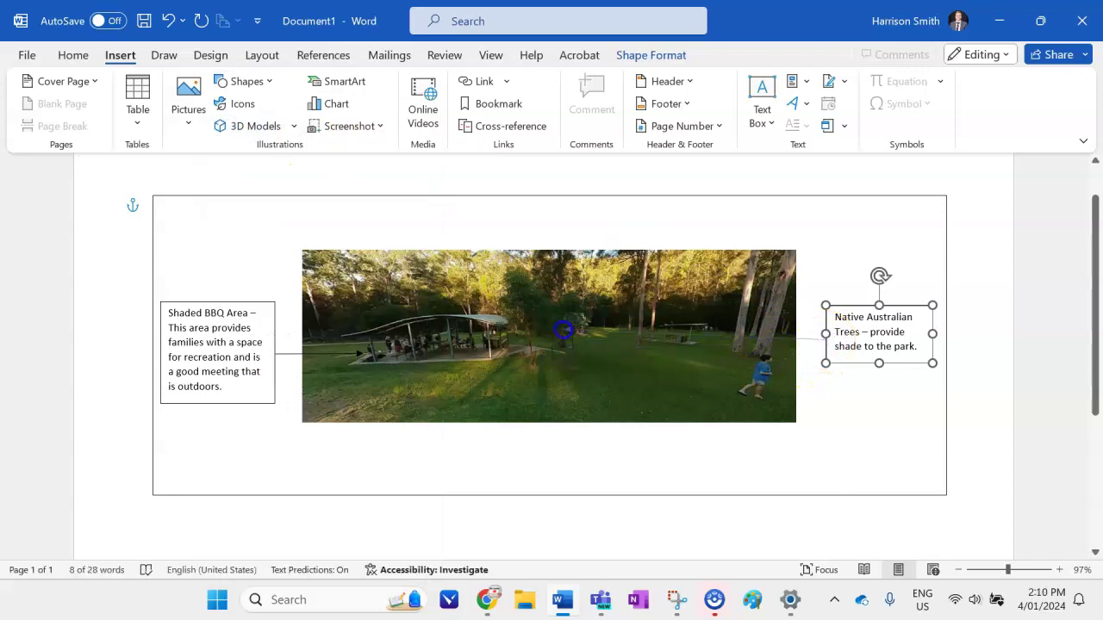
drag(563, 330, 563, 329)
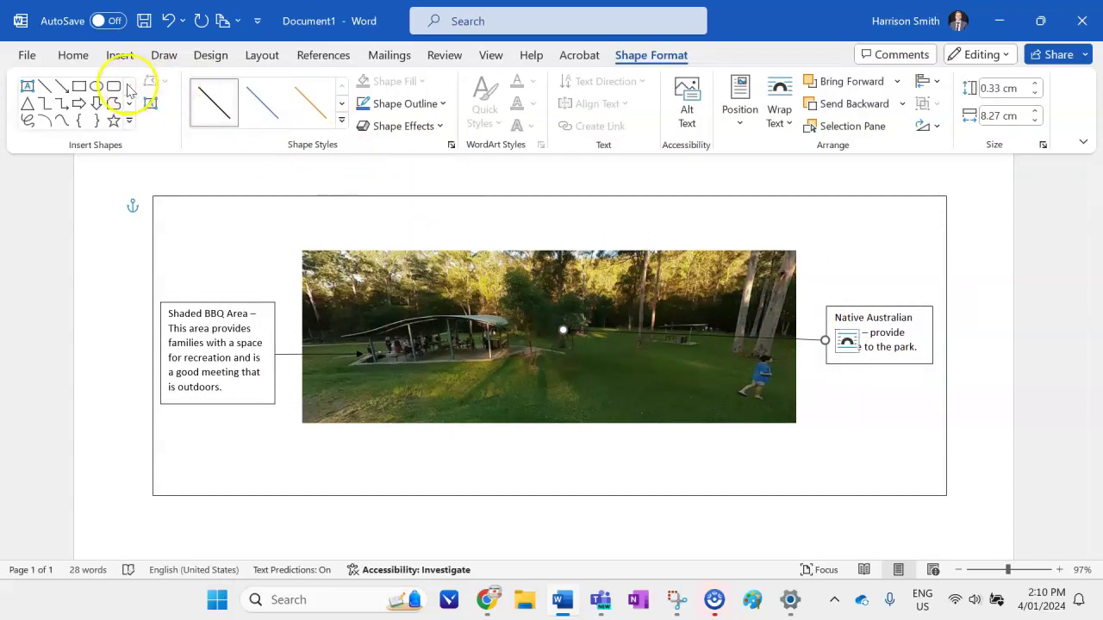
click(61, 86)
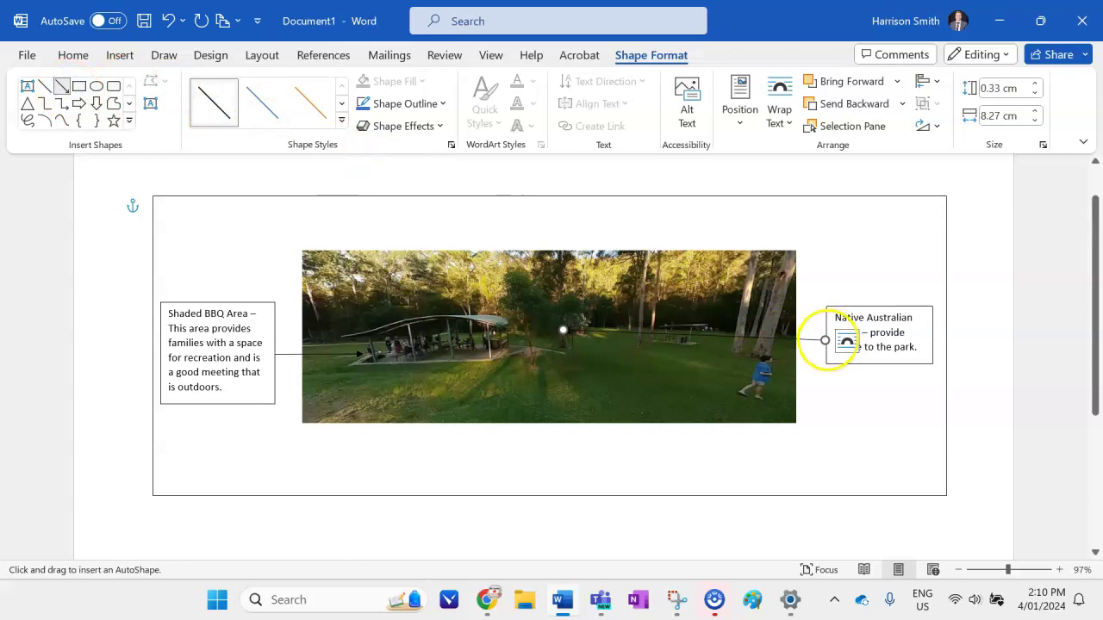
drag(825, 340, 776, 312)
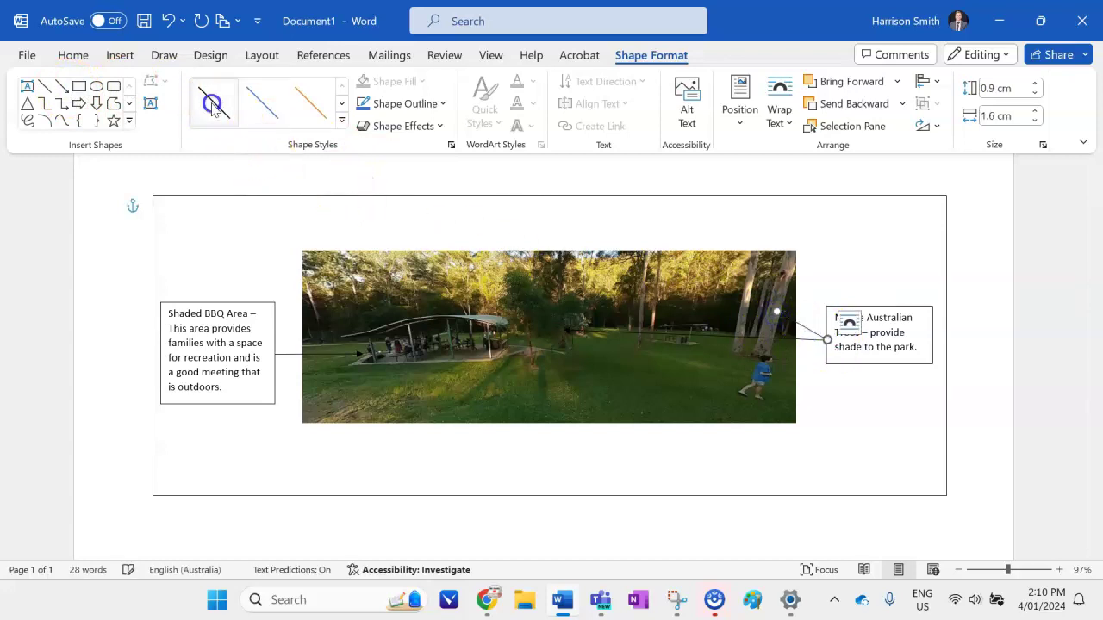
- Deselect the new line and scroll to review the annotated photo
click(729, 468)
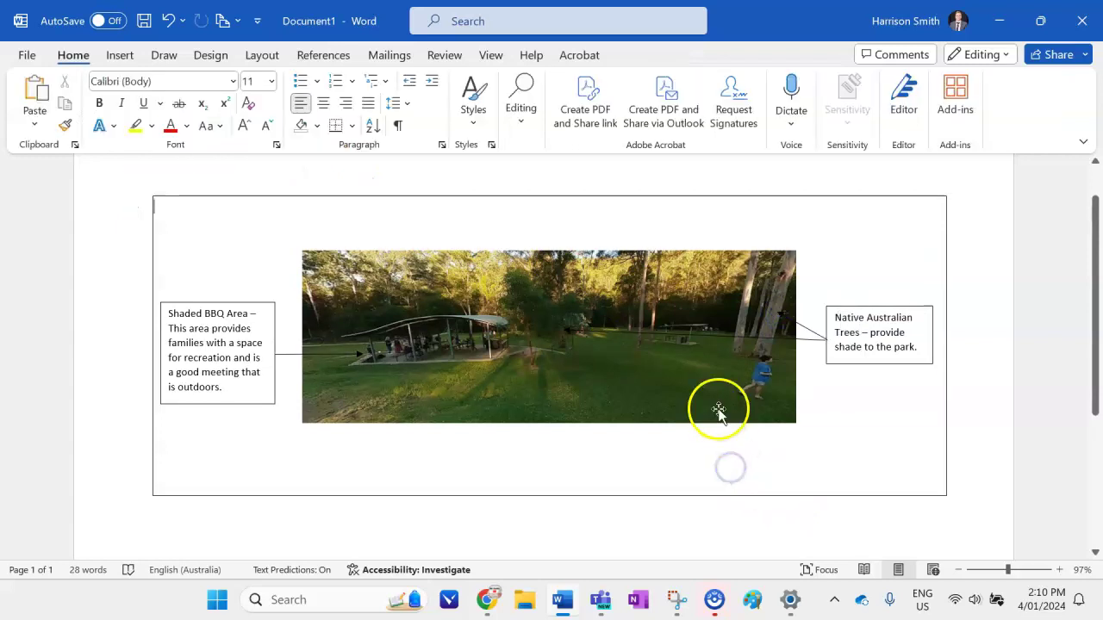
scroll(517, 344, down, 1)
scroll(546, 359, down, 1)
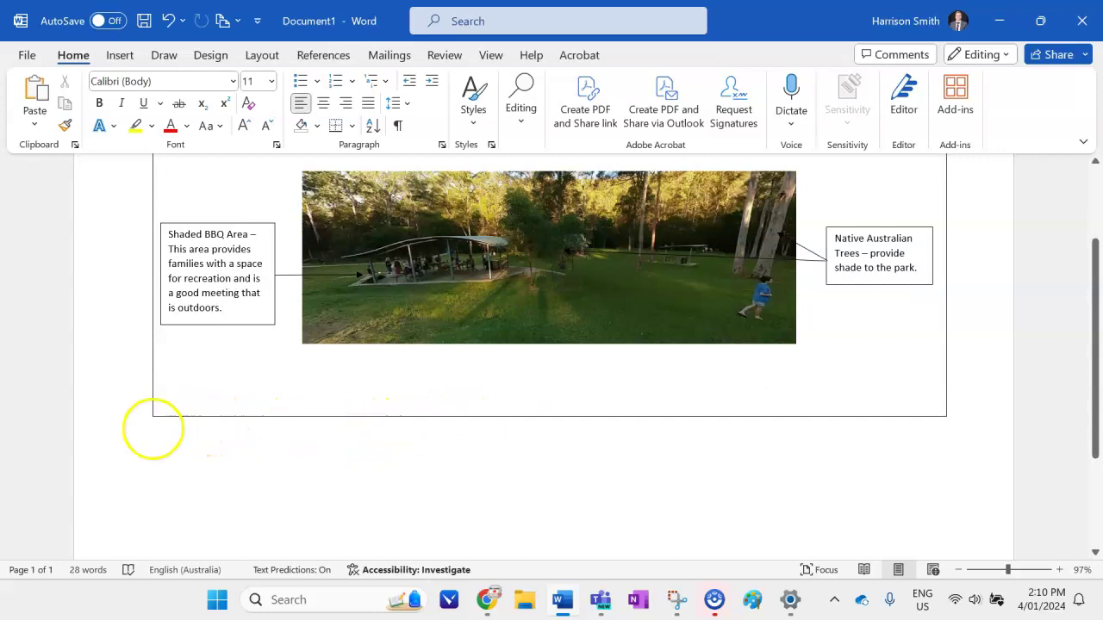
scroll(239, 425, up, 1)
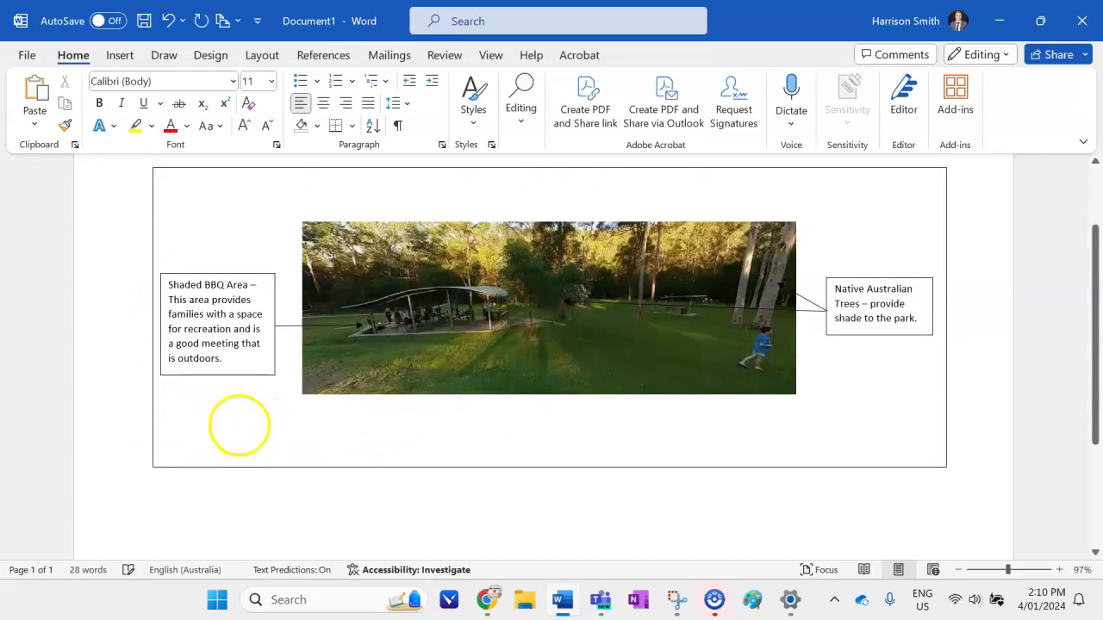
scroll(314, 384, down, 1)
scroll(320, 379, up, 1)
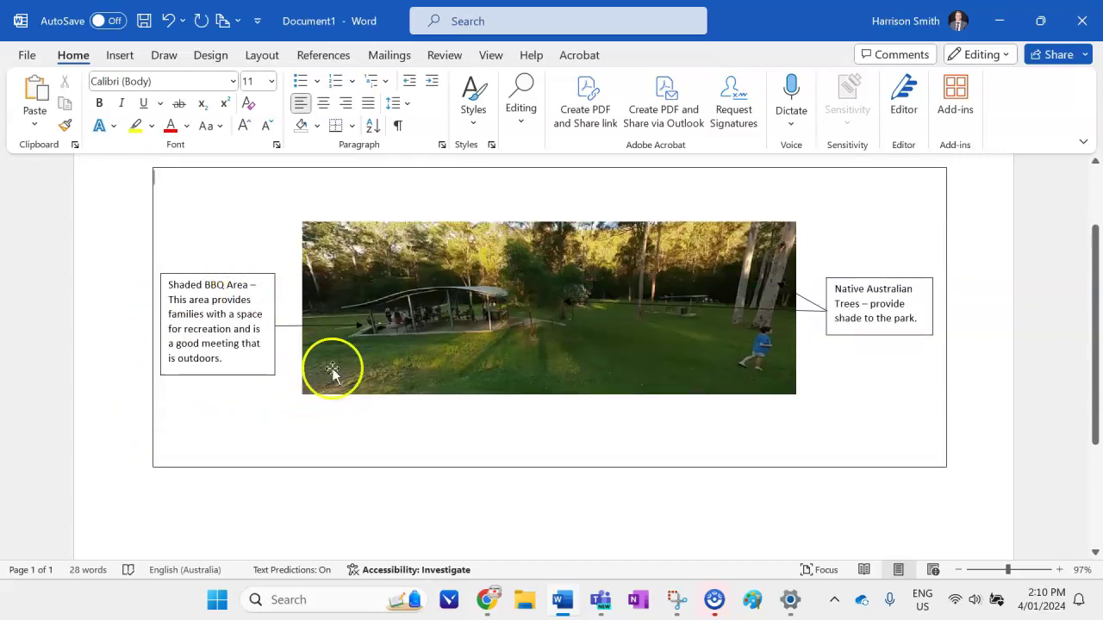
- Cut the photo from its bordered drawing canvas and paste it back to restore the layout
click(270, 469)
scroll(276, 453, down, 1)
click(330, 434)
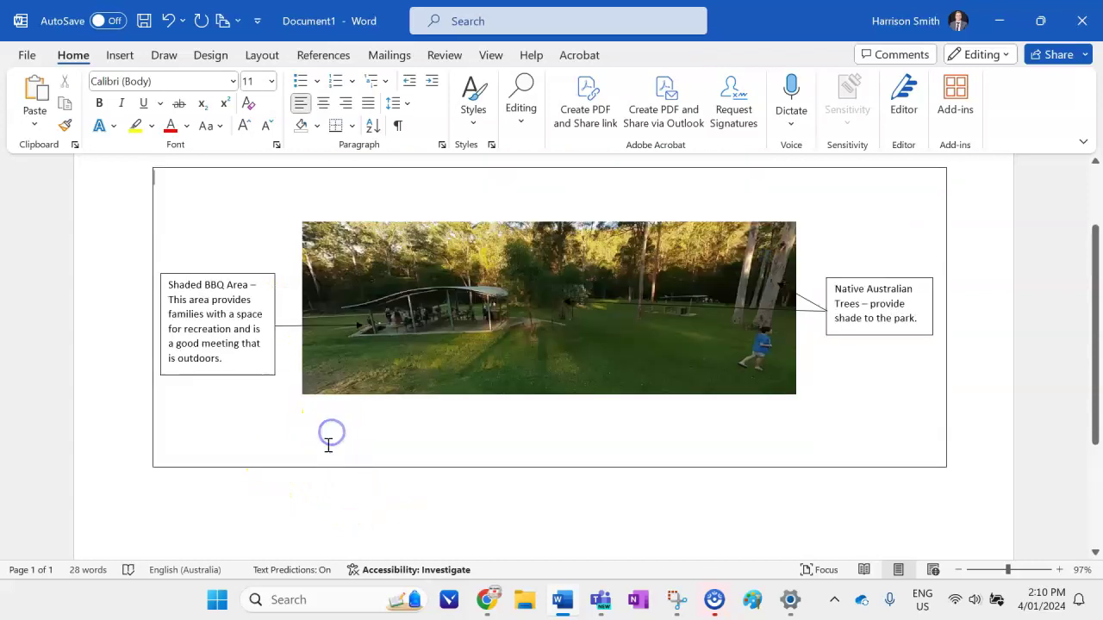
right_click(323, 467)
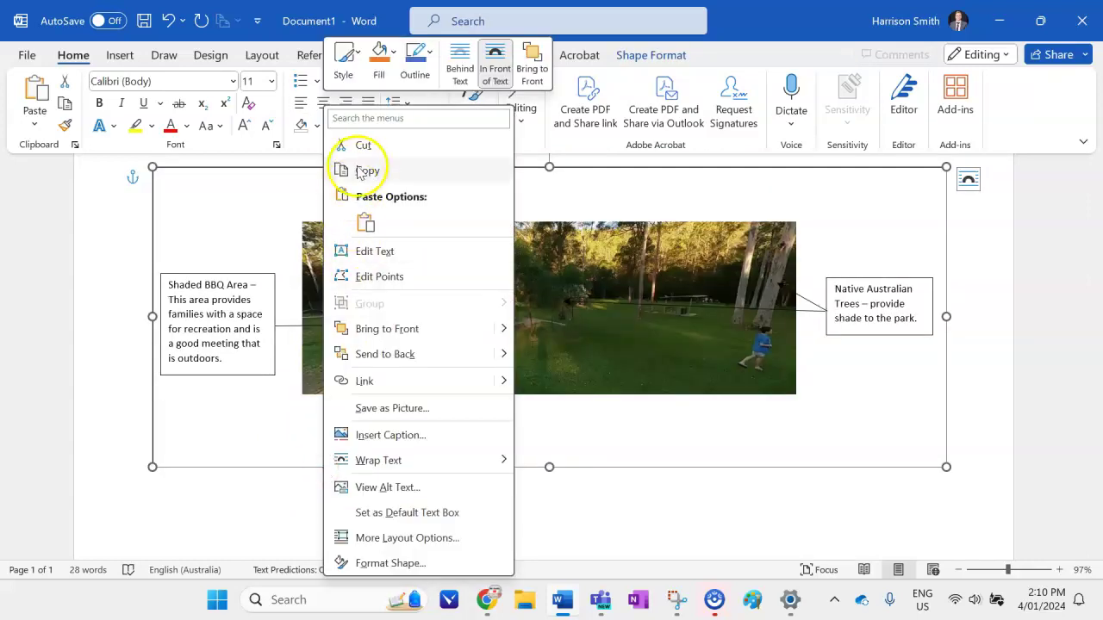
click(362, 144)
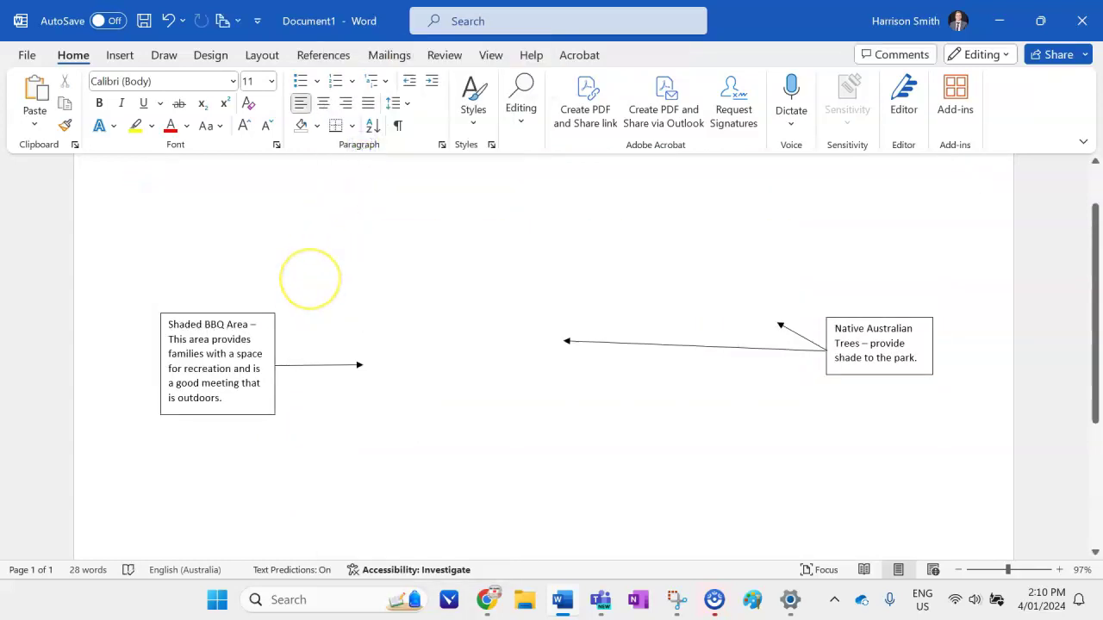
key(ctrl+v)
scroll(327, 271, down, 2)
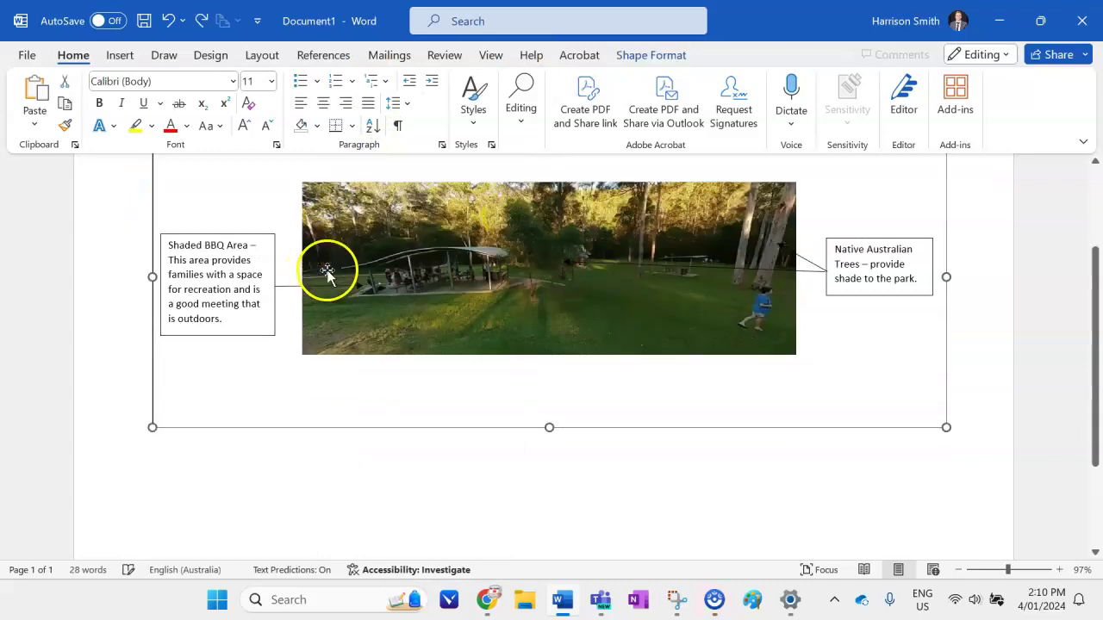
click(121, 57)
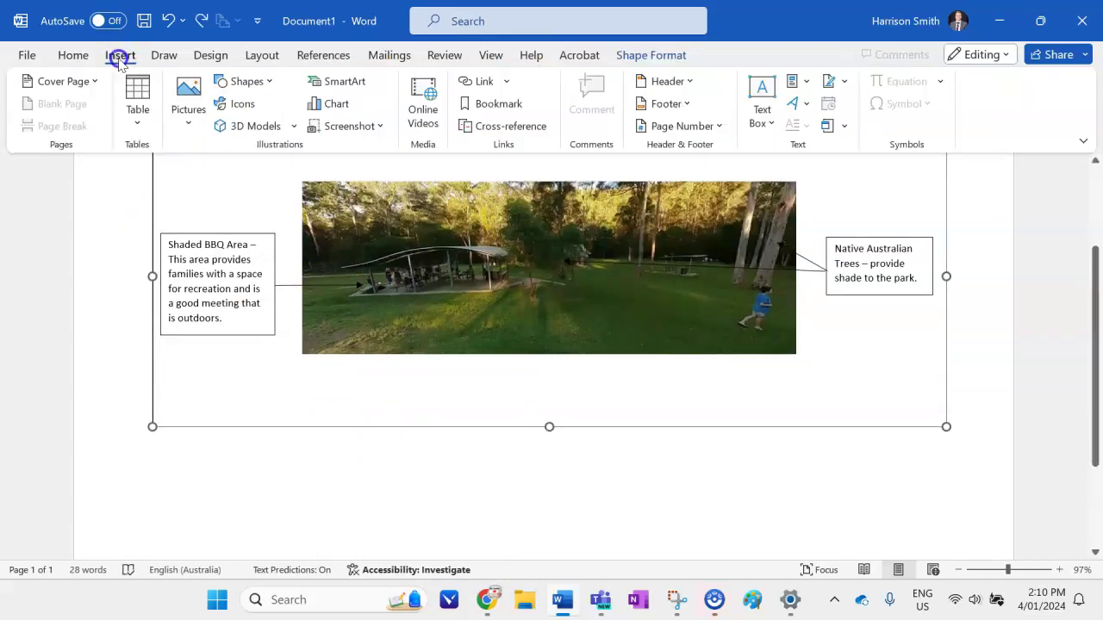
- Draw a wide text box just below the bordered photo
click(246, 81)
click(222, 128)
scroll(271, 238, down, 3)
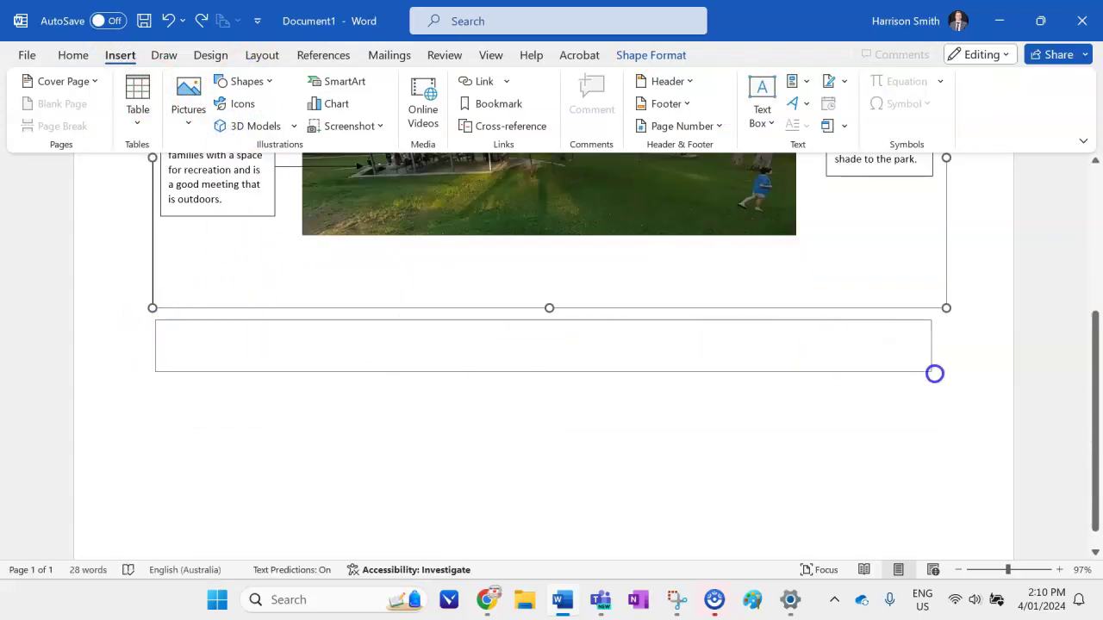
drag(155, 320, 940, 385)
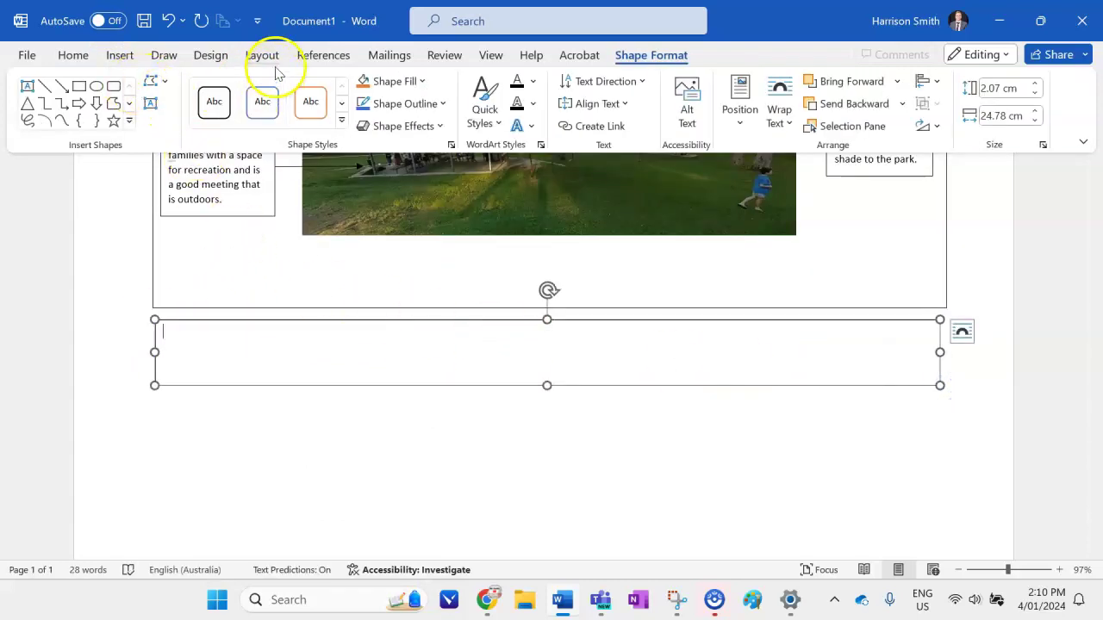
drag(245, 323, 245, 321)
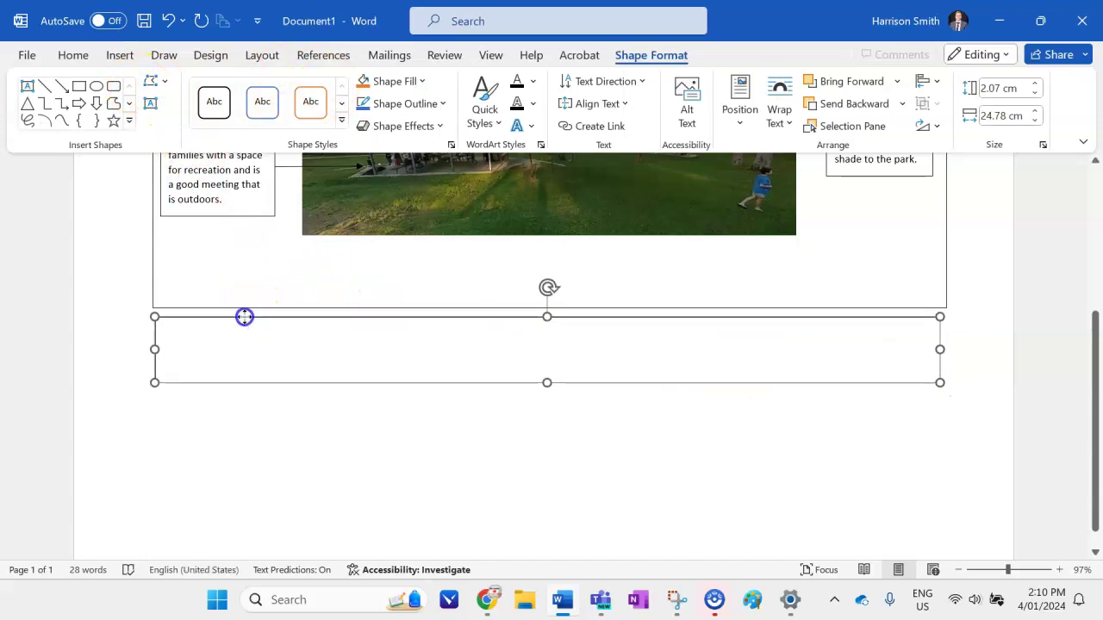
- Remove the text box outline and start the caption 'Figure 1 – Annotated photograph of'
click(430, 107)
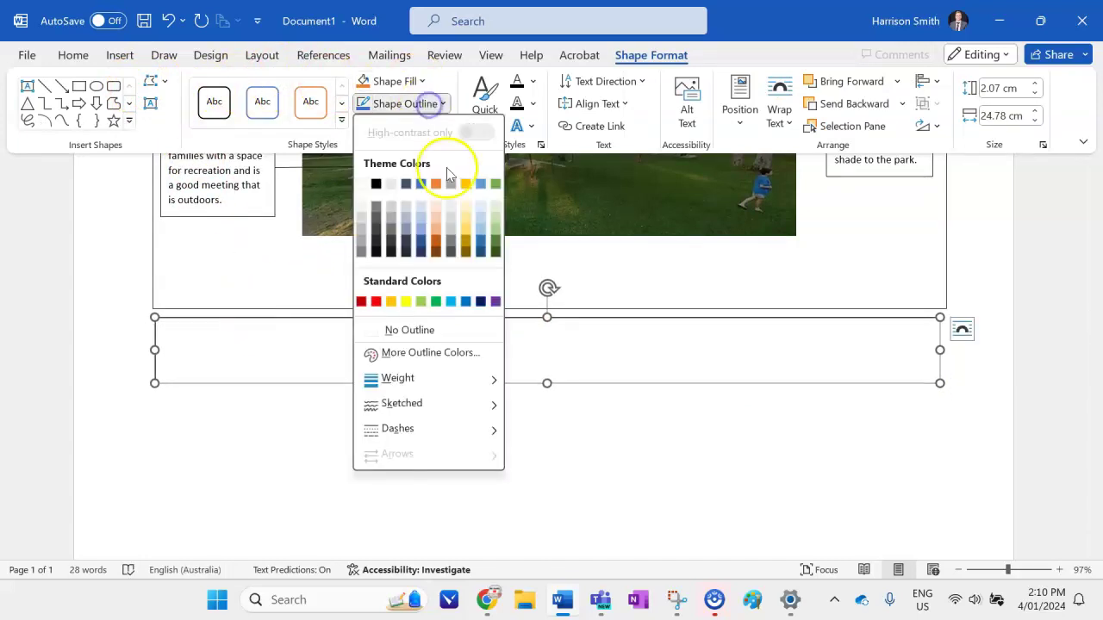
click(405, 336)
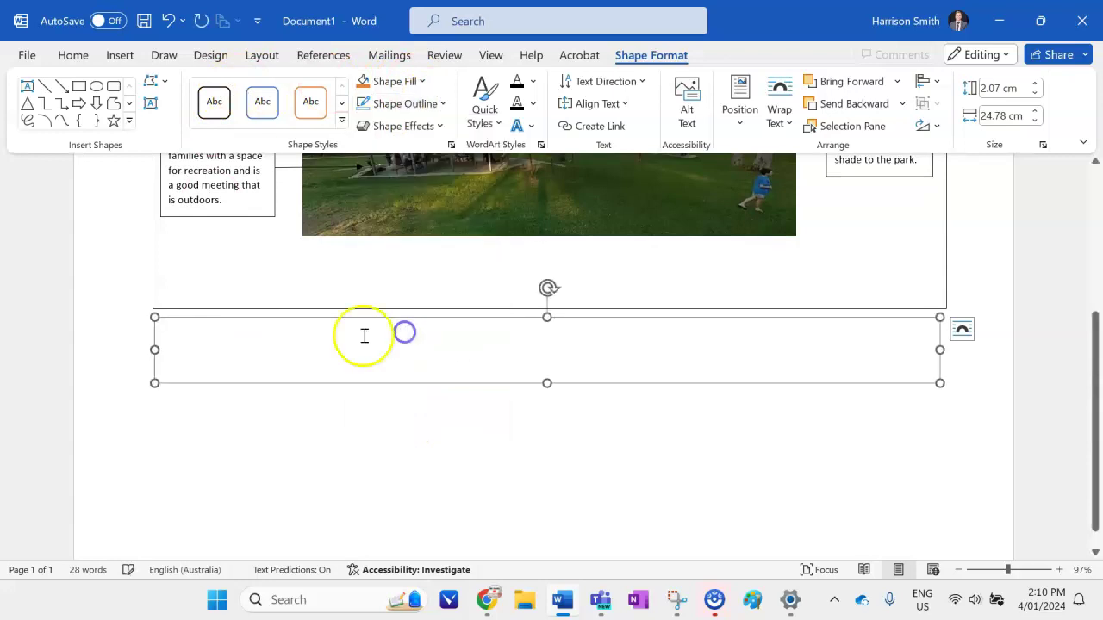
click(243, 334)
text(F)
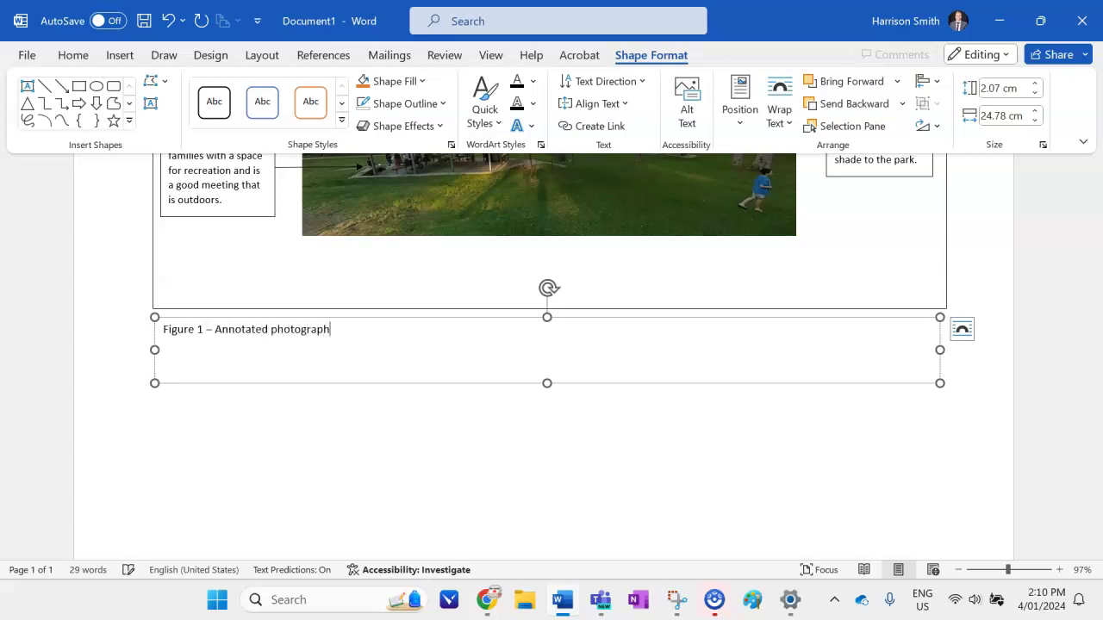
- In Chrome, go back to the Mount Coot-Tha map and open Simpson Falls Picnic Area's details
click(487, 598)
click(437, 531)
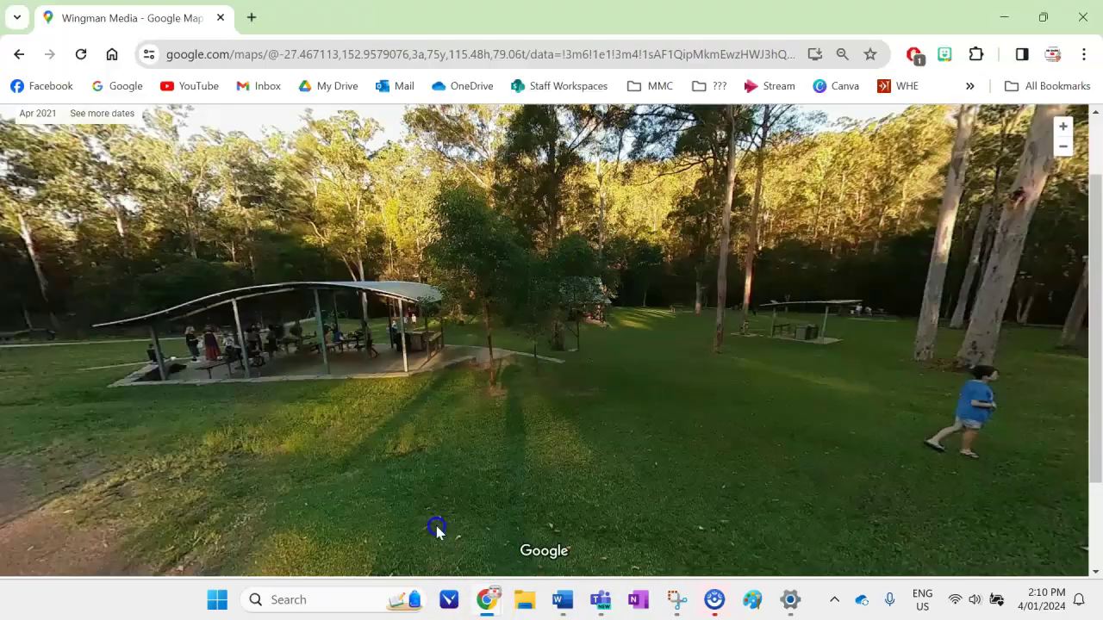
click(17, 54)
click(11, 54)
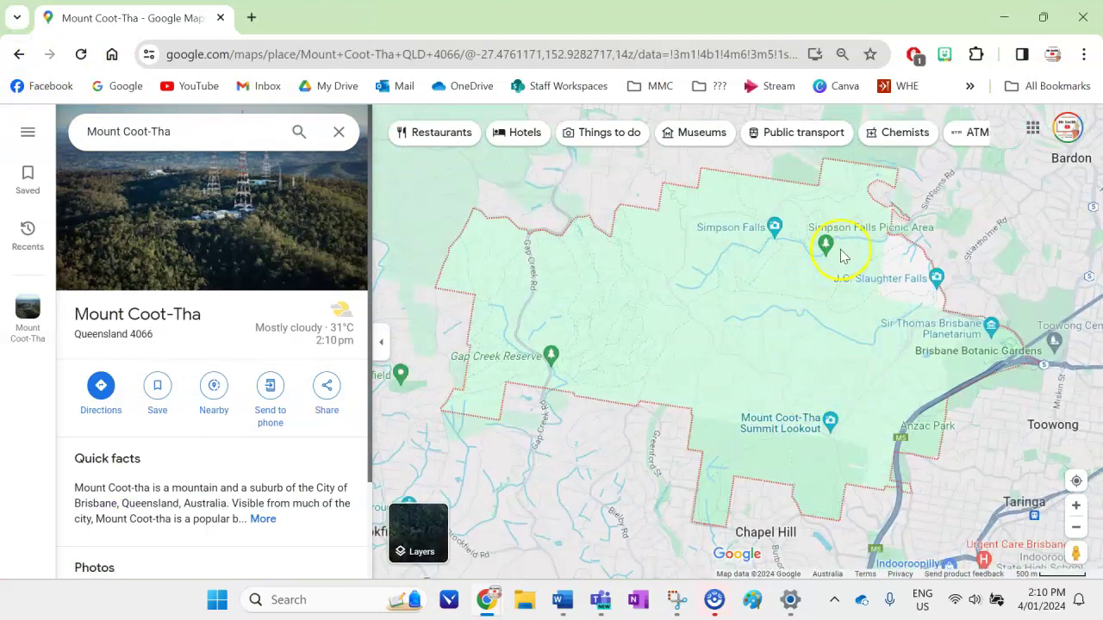
mouse_move(825, 242)
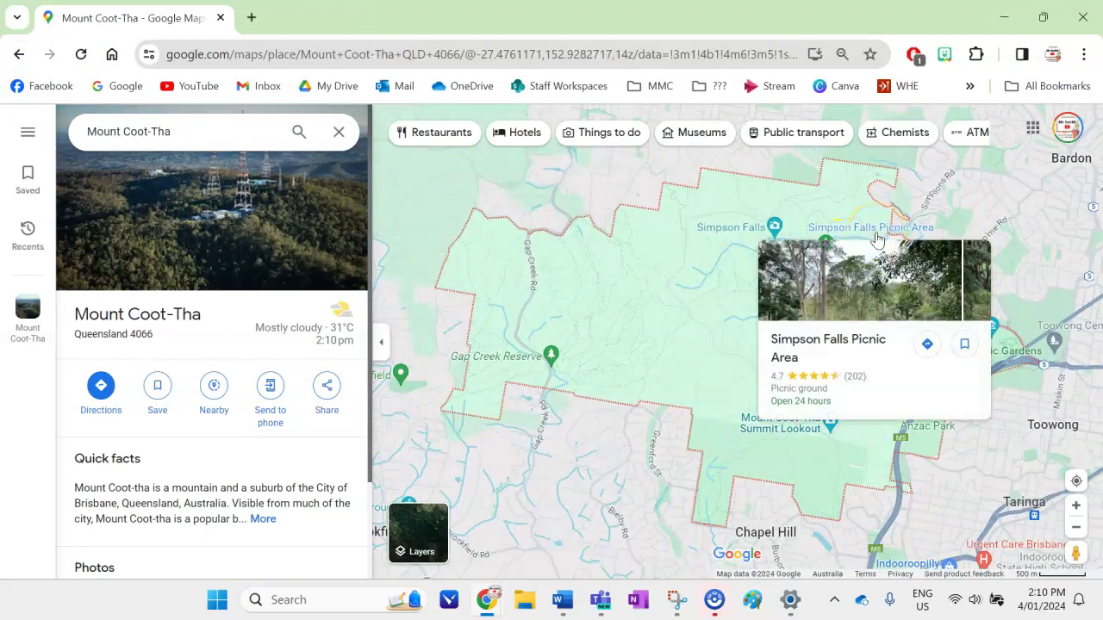
click(802, 365)
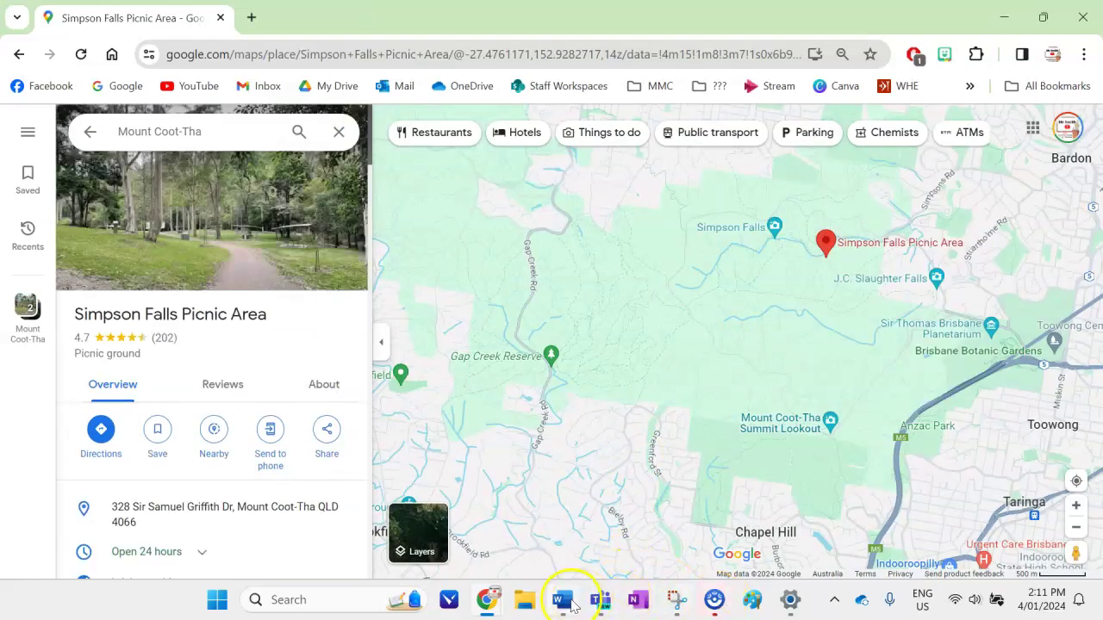
click(564, 600)
- Paste 'Simpson Falls Picnic Area' as plain text onto the caption's first line
right_click(360, 332)
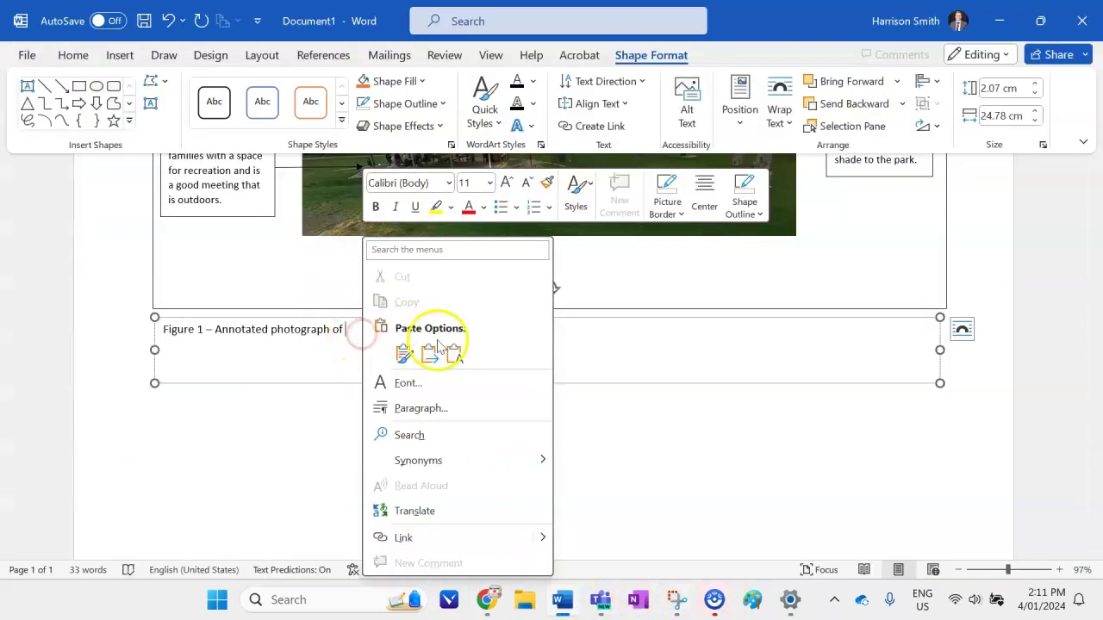
click(453, 352)
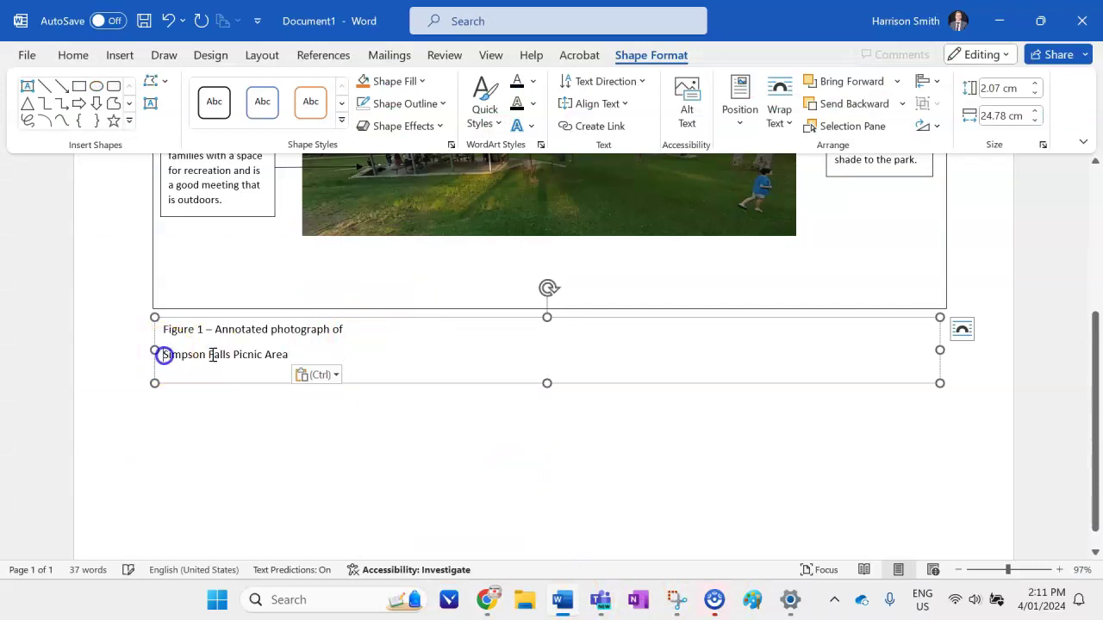
key(BackSpace)
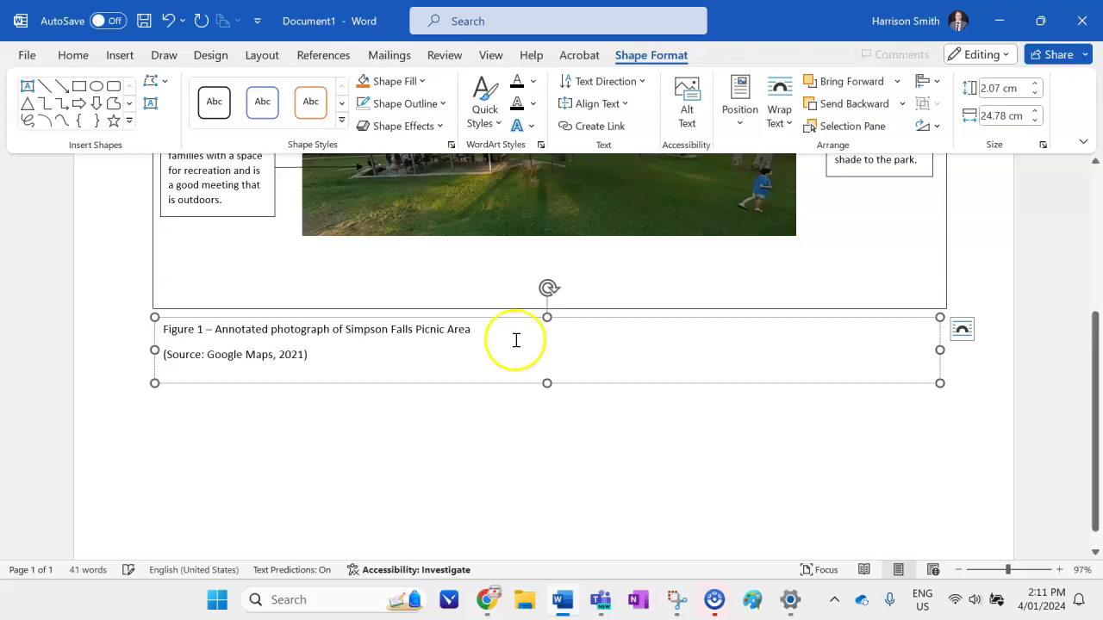
- Remove the space after the caption's paragraphs and shrink the caption box to fit
key(ctrl+a)
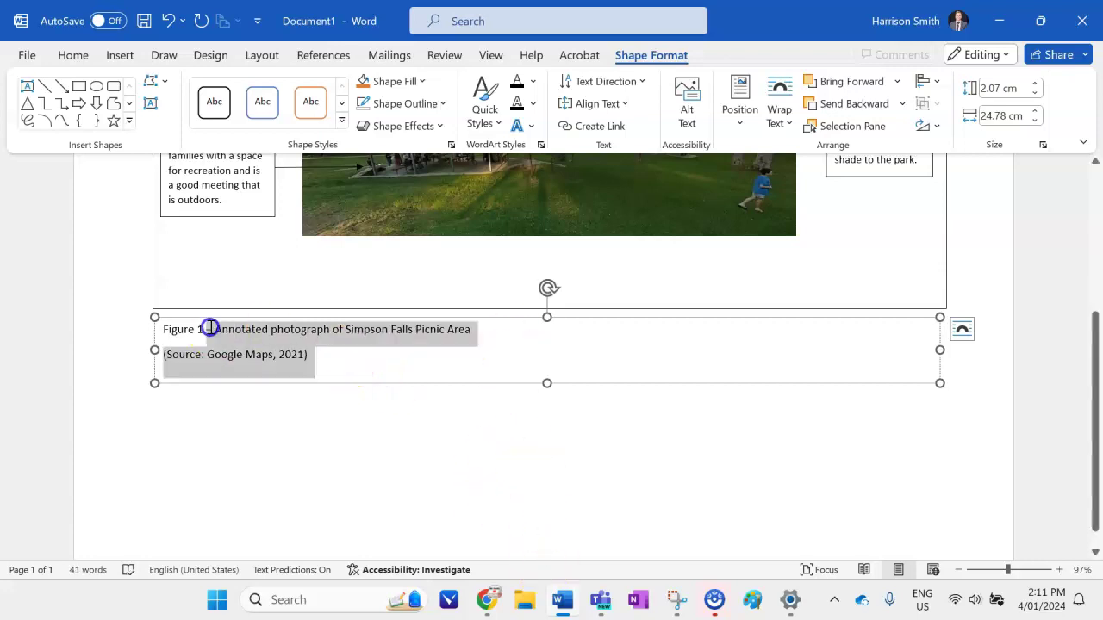
click(74, 55)
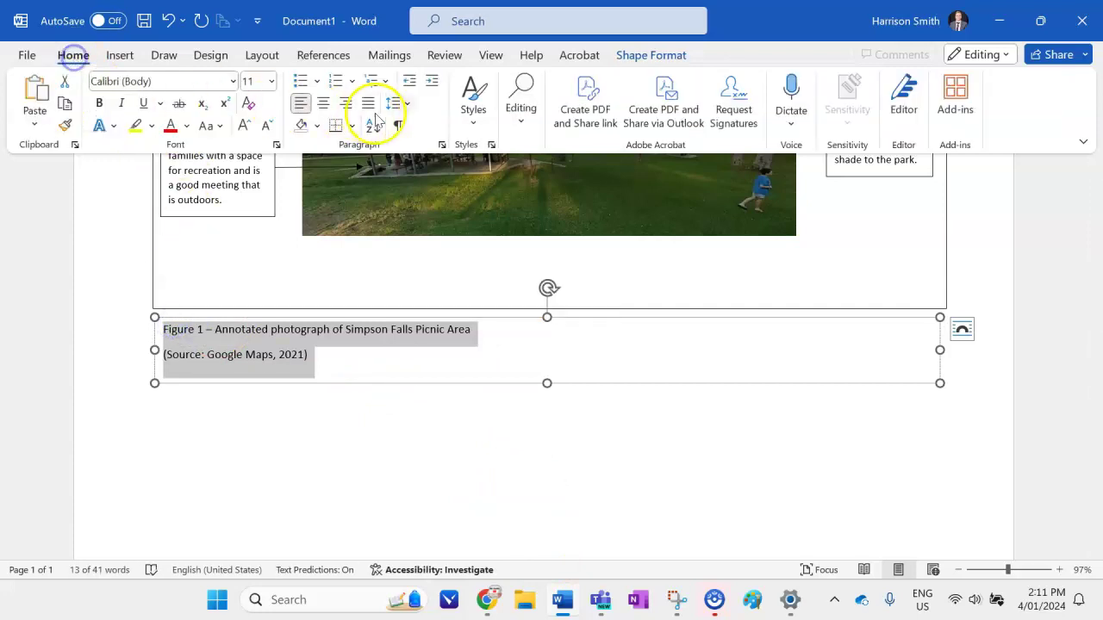
click(394, 102)
click(461, 321)
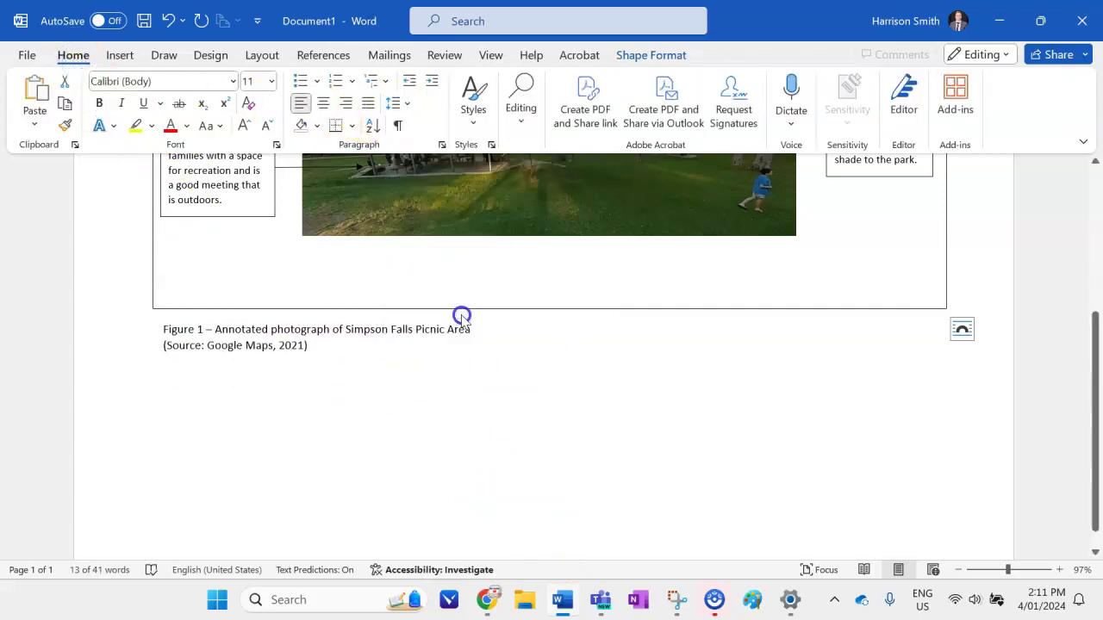
scroll(439, 361, up, 3)
drag(546, 502, 546, 482)
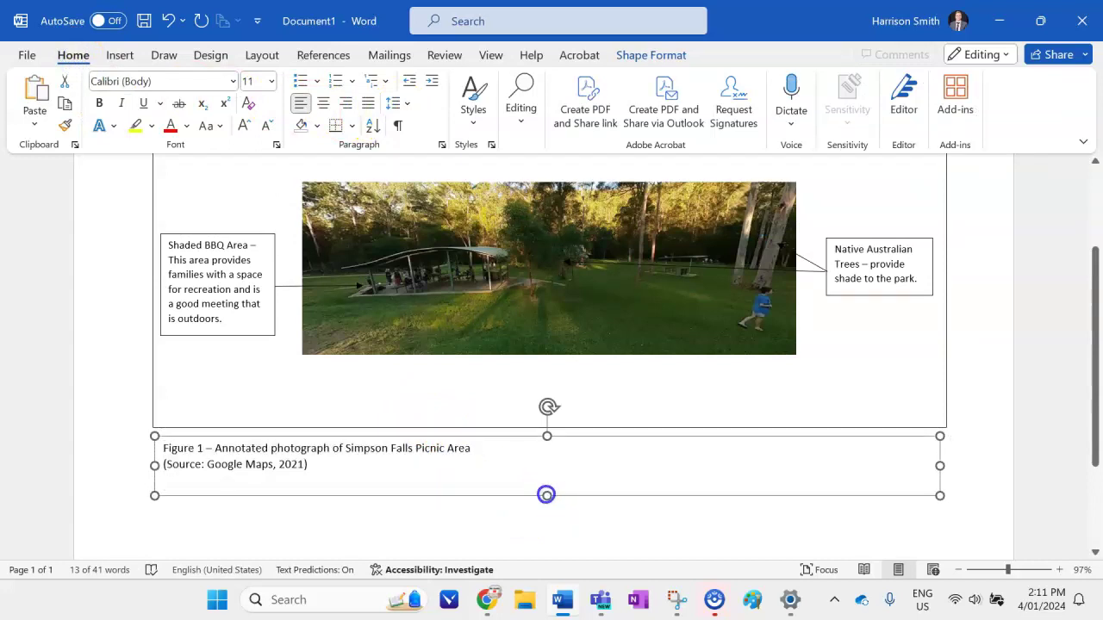
scroll(456, 482, up, 1)
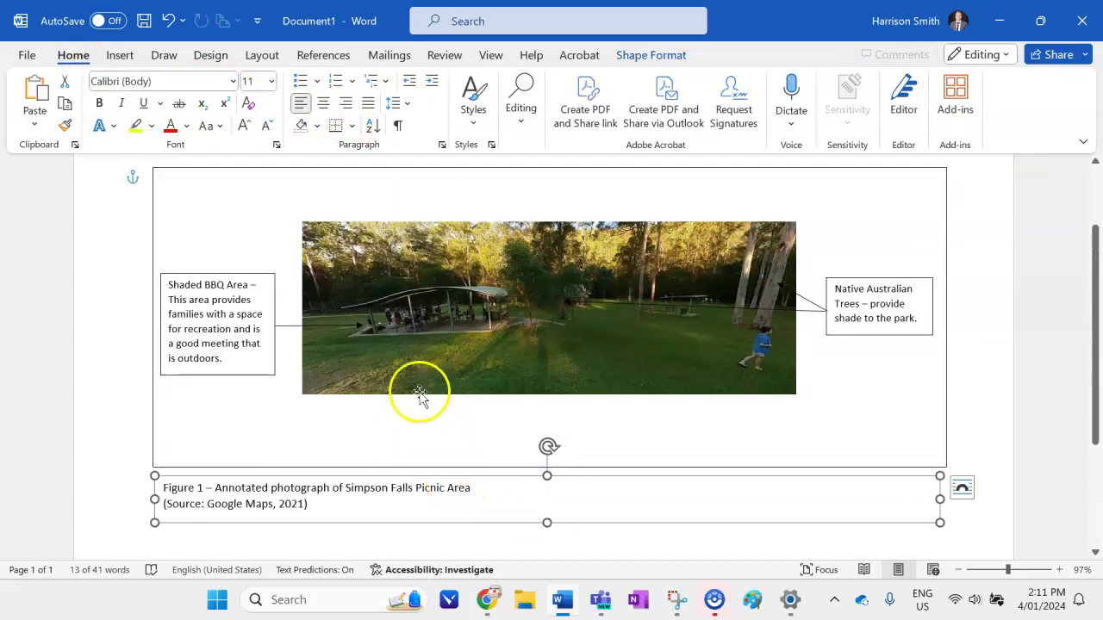
scroll(422, 396, up, 1)
scroll(421, 395, down, 1)
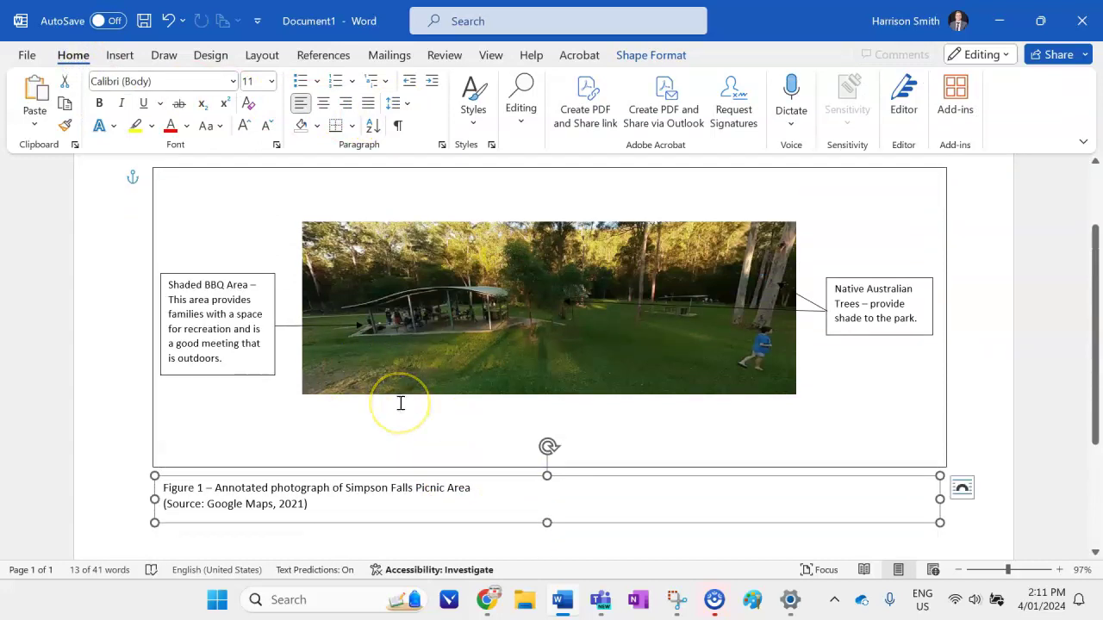